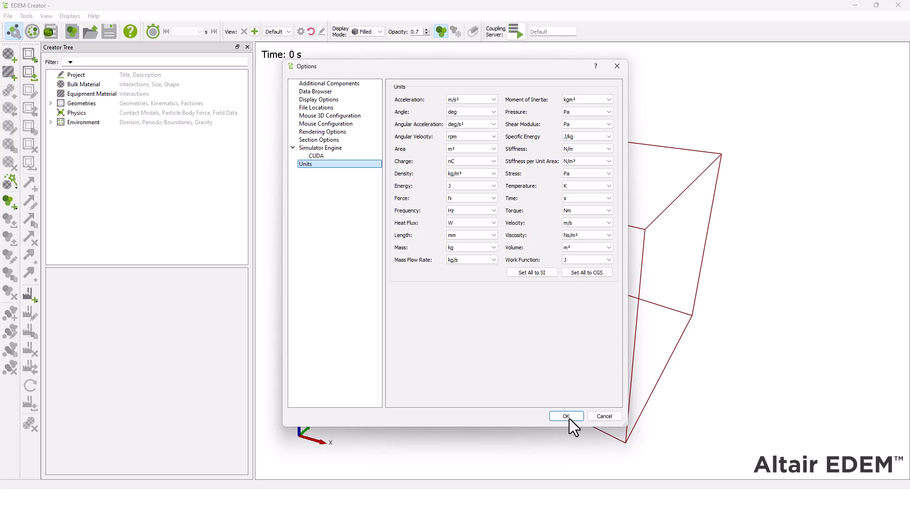
Accept the unit options and title the simulation "Printer Simulation"
click(568, 416)
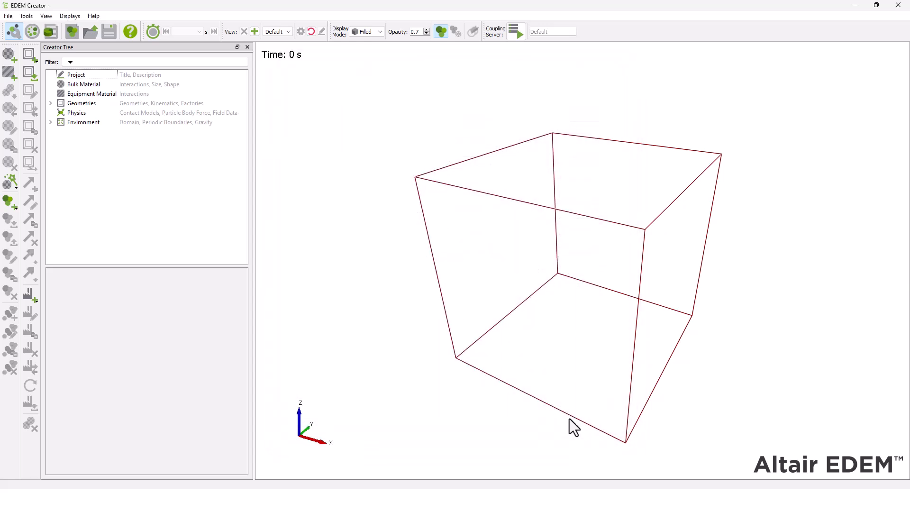
click(105, 75)
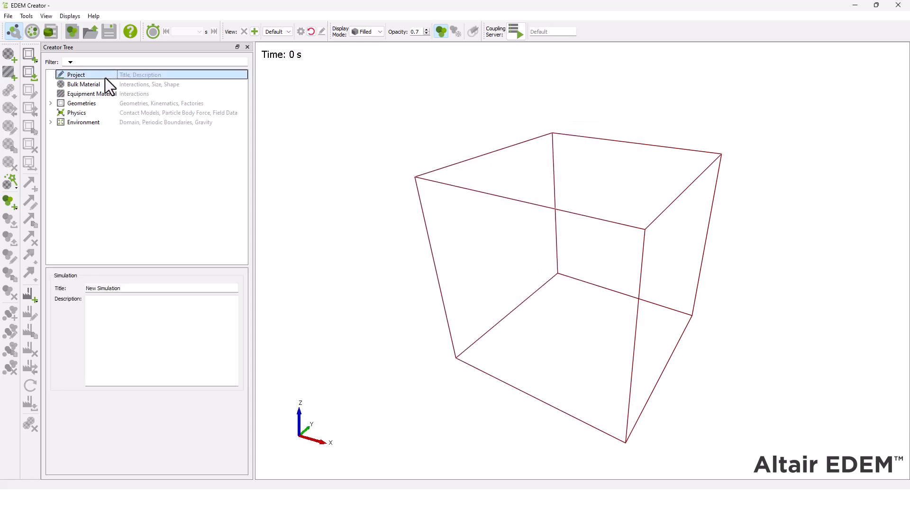
triple_click(126, 286)
text(Printer Simulation)
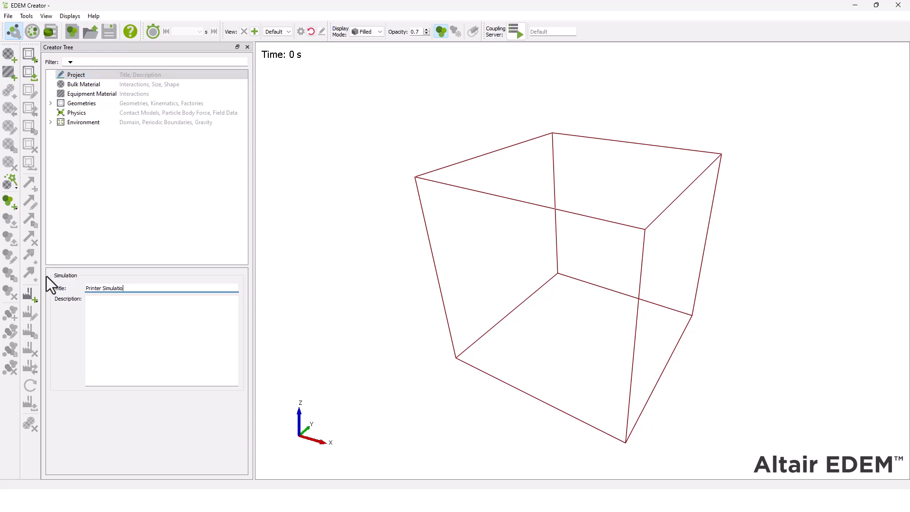
click(59, 223)
Add a new bulk material to the project and name it Toner
right_click(93, 83)
click(106, 100)
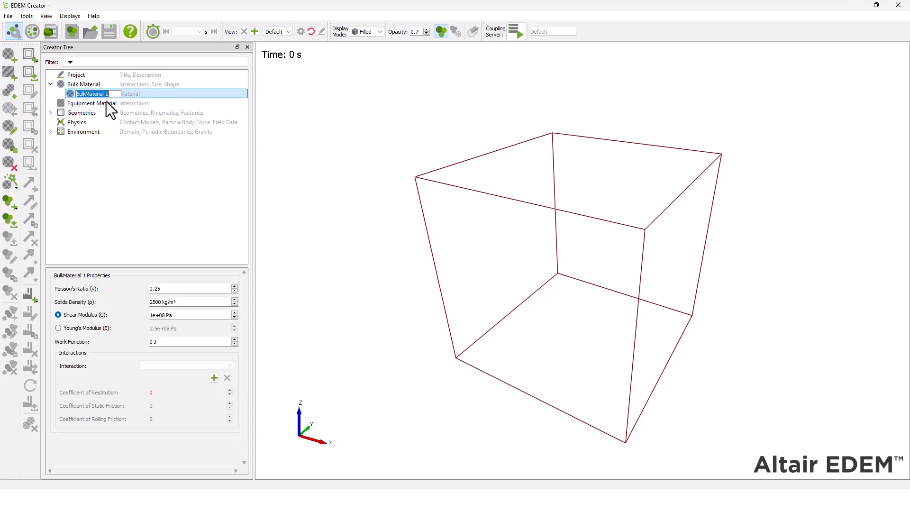
text(Toner)
key(Return)
Set Toner's Poisson's ratio to 0.426, solids density to 1200 kg/m³ and shear modulus to 7.7e+06 Pa
text(0.426)
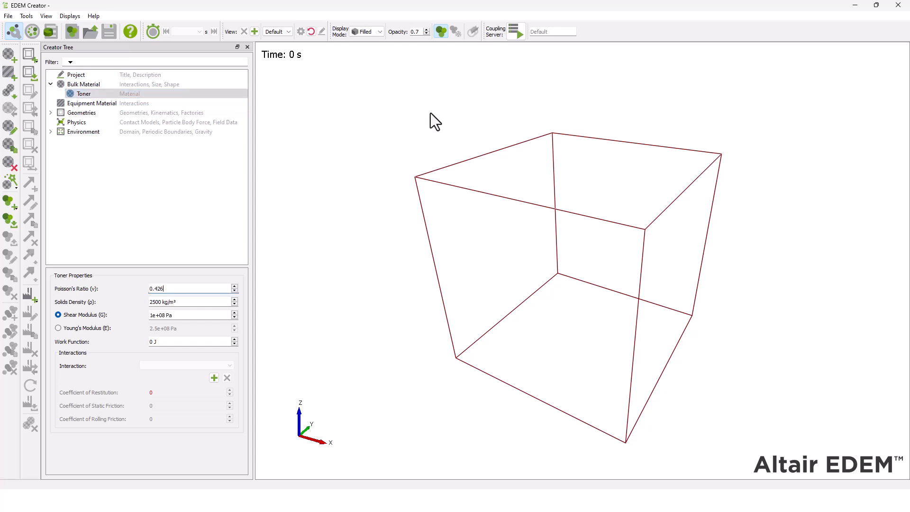
key(Tab)
text(1200)
key(Tab)
key(Tab)
text(7.7)
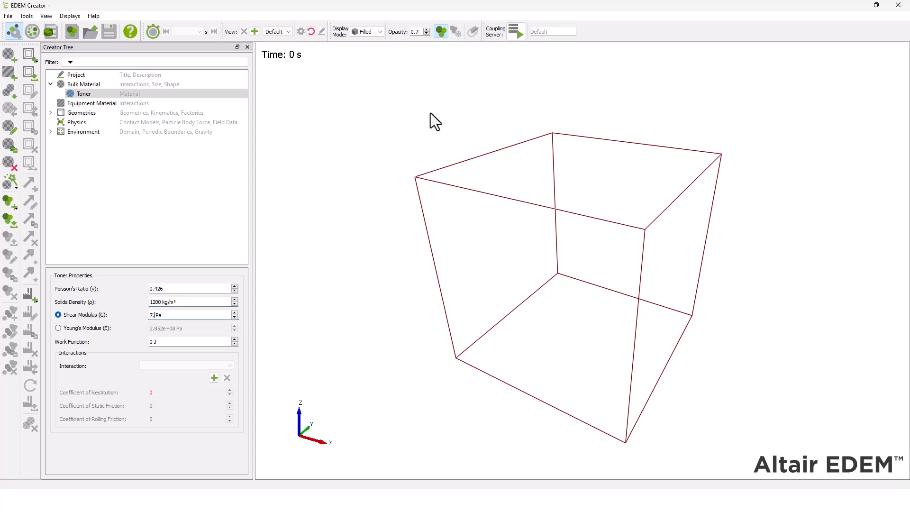
text(e+6)
Add a Toner-to-Toner interaction with coefficients of restitution 0.1, static friction 0.4 and rolling friction 0.01
click(214, 378)
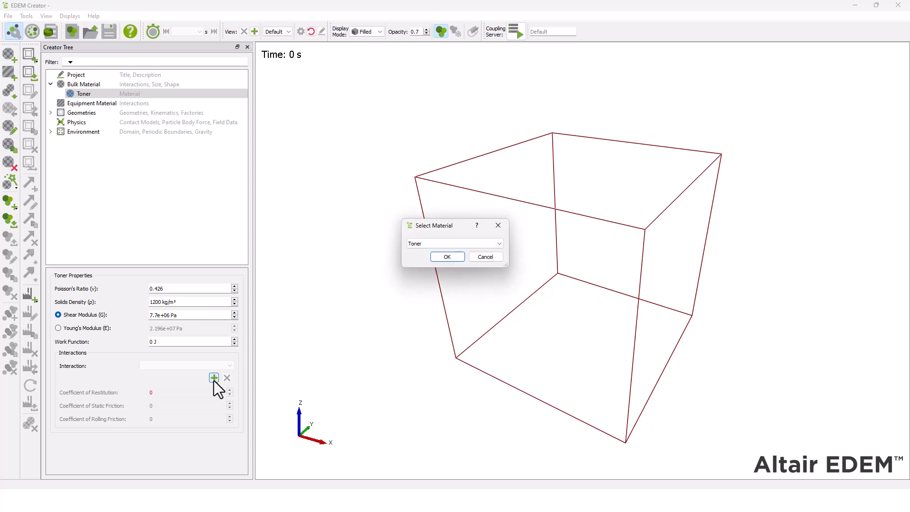
click(453, 259)
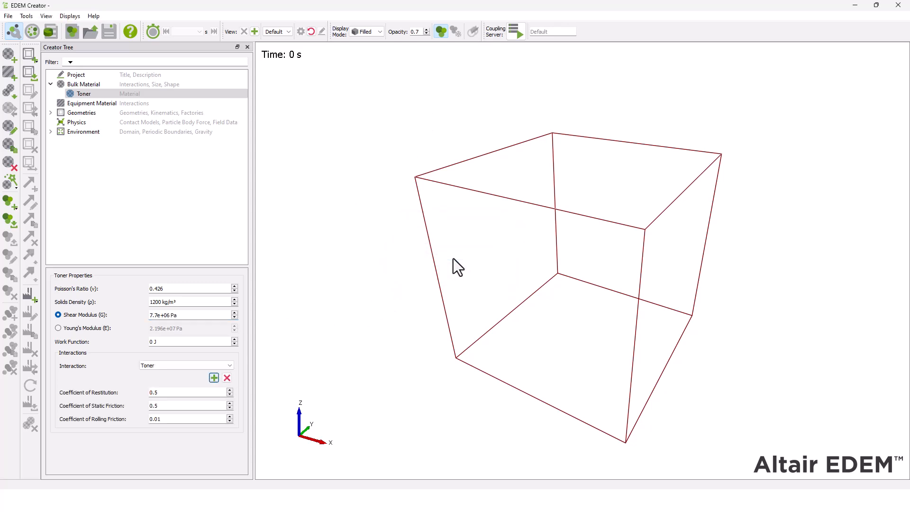
double_click(164, 395)
text(0.1)
key(Tab)
text(0.4)
key(Tab)
text(0.01)
Add a single-sphere particle to the Toner material and rename it toner_particle
click(87, 93)
right_click(86, 93)
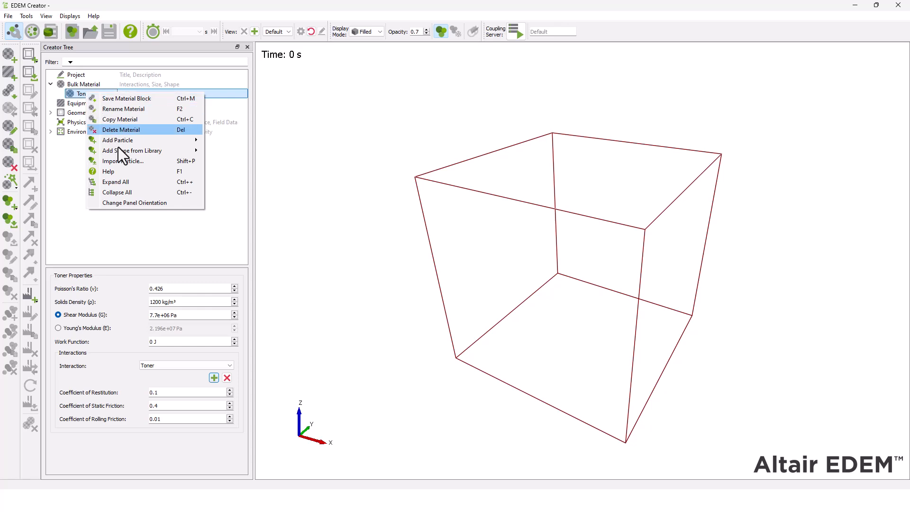
mouse_move(120, 150)
click(212, 150)
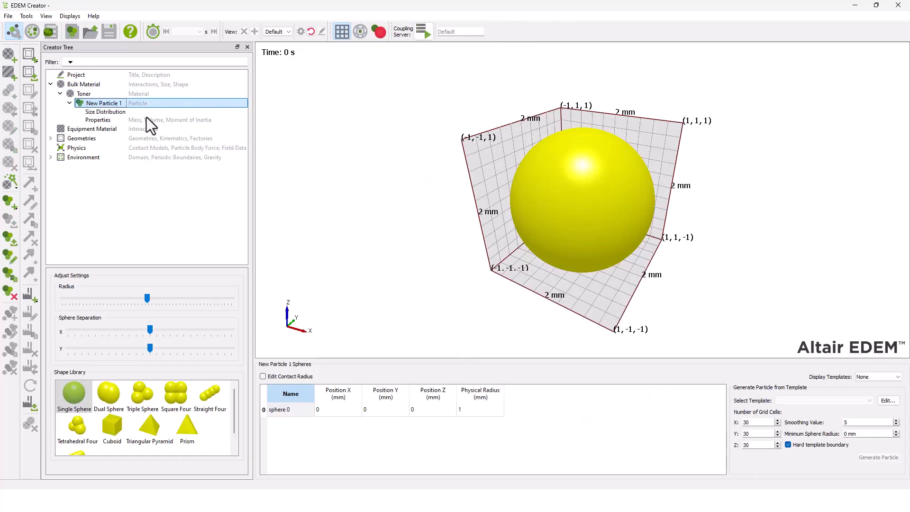
right_click(108, 103)
click(116, 108)
text(toner_particle)
key(Return)
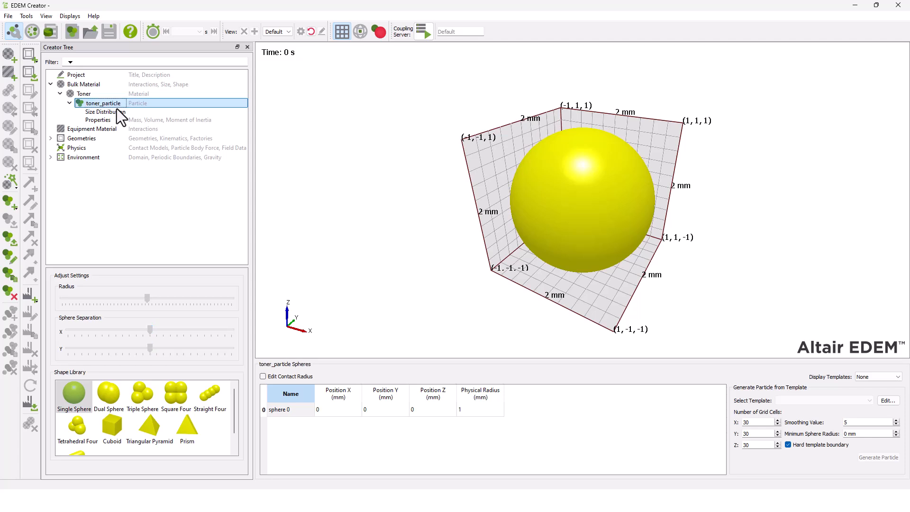
Set the toner particle's physical radius to 2.5 mm and calculate its properties based on spheres
click(474, 410)
text(2.5)
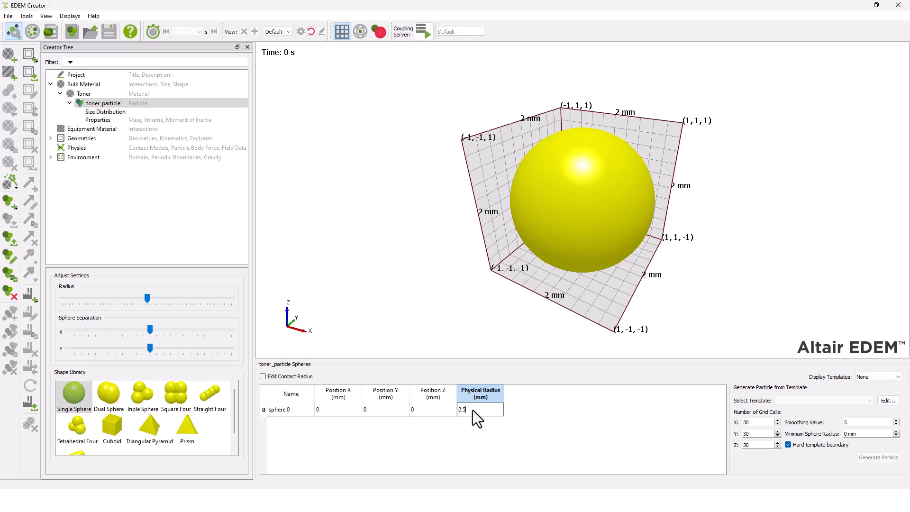
key(Return)
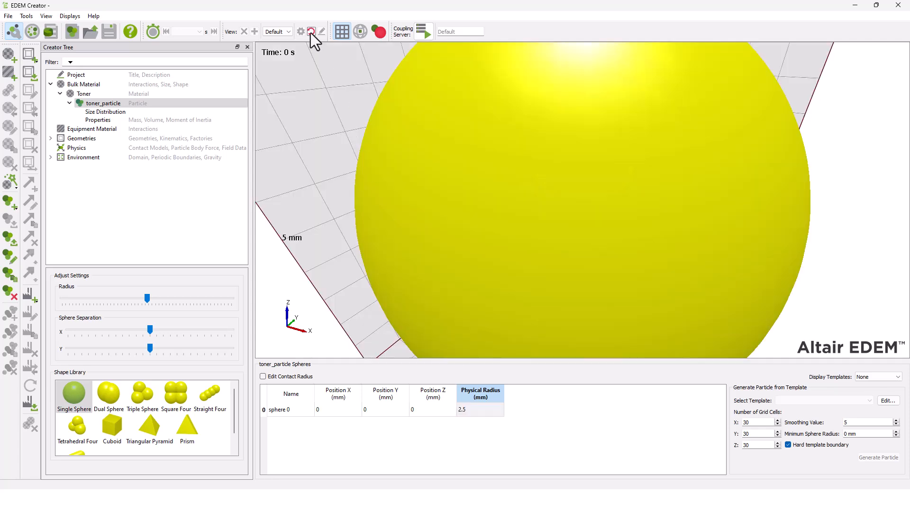
click(311, 32)
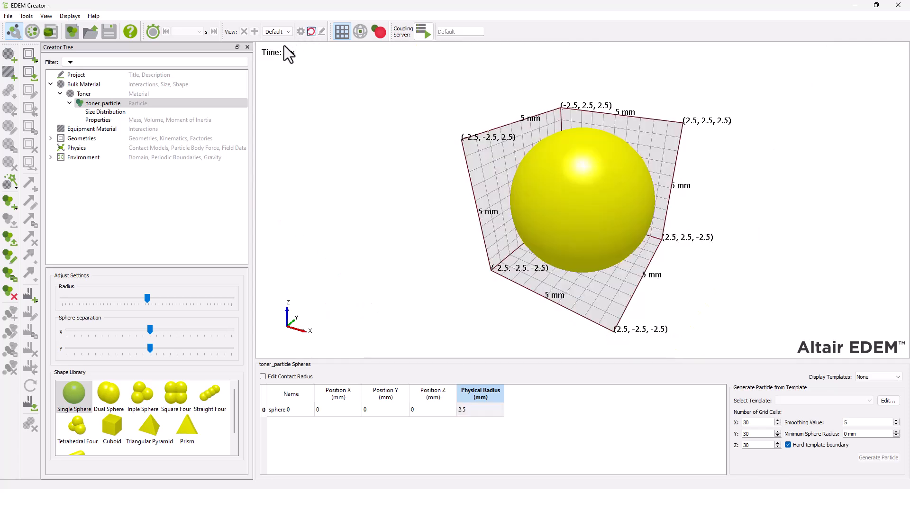
click(122, 121)
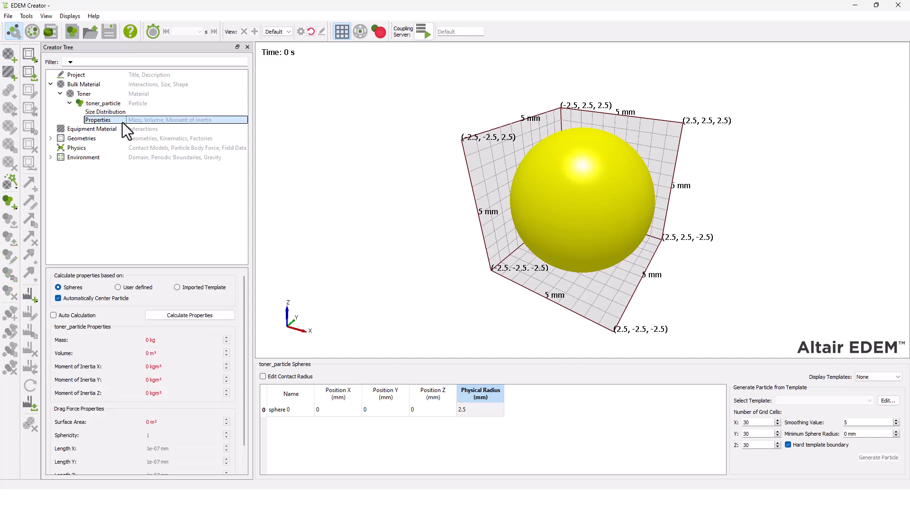
click(180, 316)
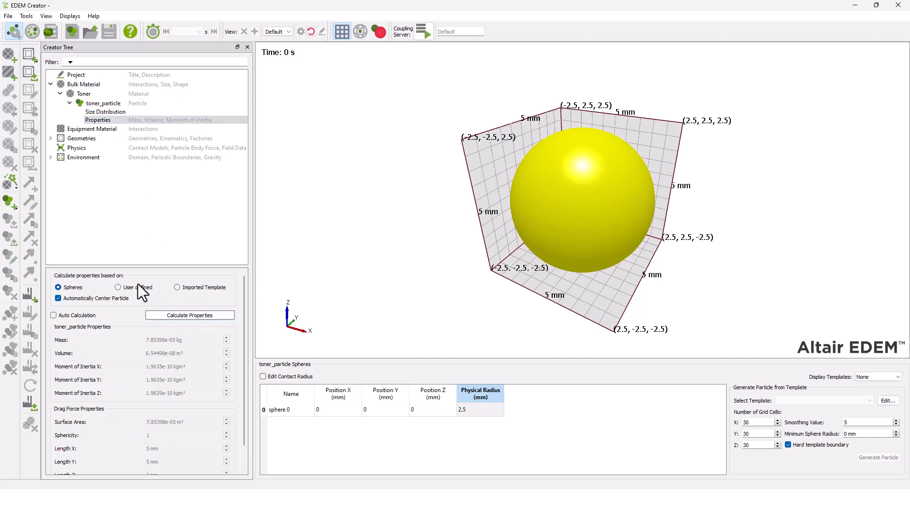
Add two new equipment materials to the project
right_click(97, 130)
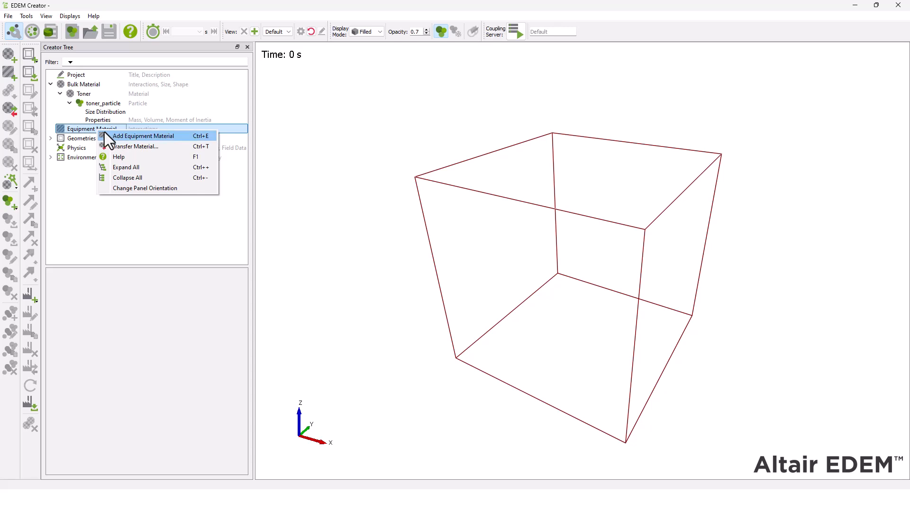
click(104, 133)
right_click(99, 128)
click(108, 132)
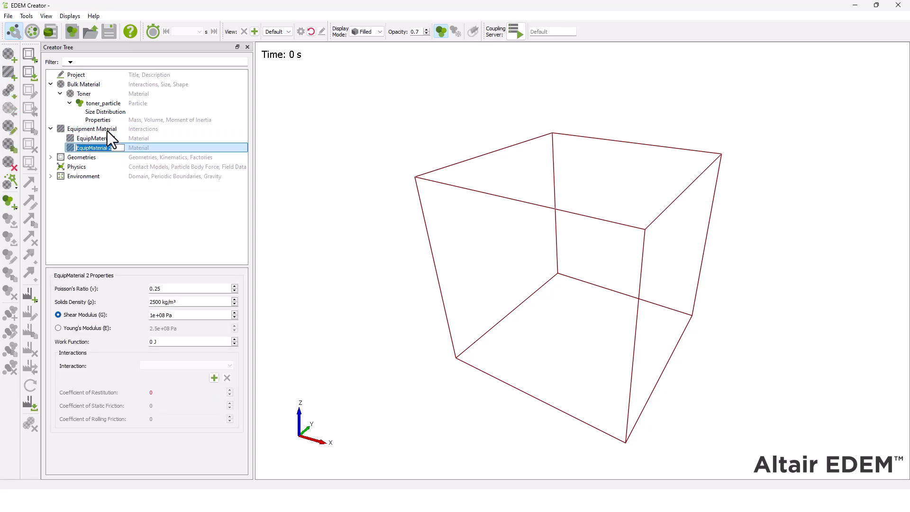
Rename the first equipment material magroller and the second one toproller
click(105, 137)
right_click(115, 139)
click(118, 142)
text(magroller)
key(Return)
right_click(120, 147)
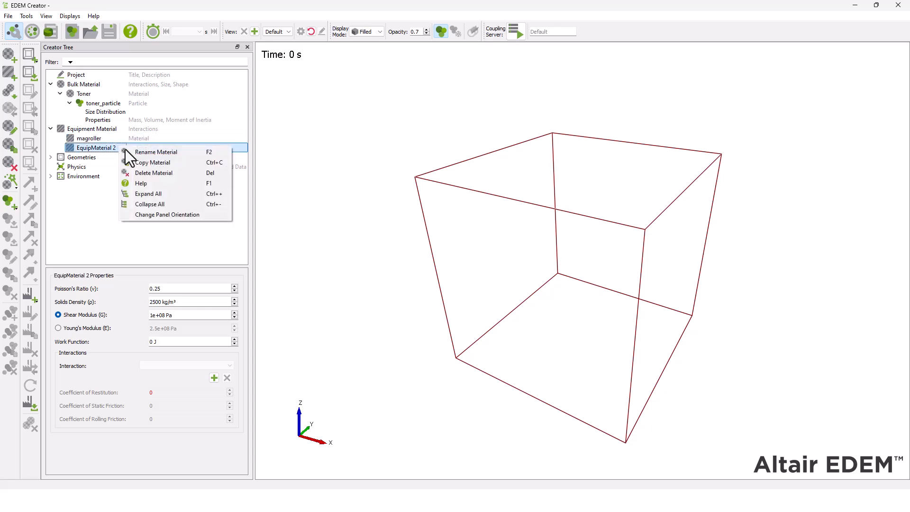
click(132, 152)
text(toproller)
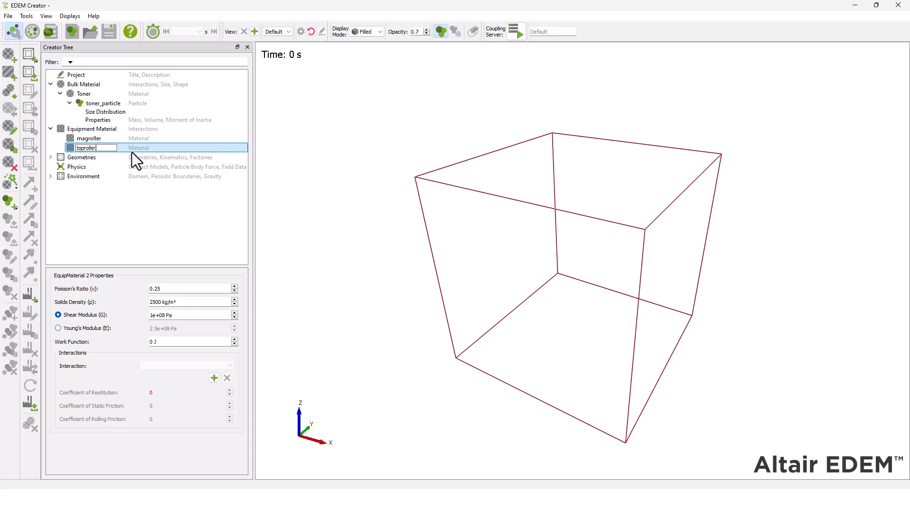
key(Return)
Set the magroller material's Poisson's ratio to 0.4 and solids density to 2300 kg/m³
click(103, 138)
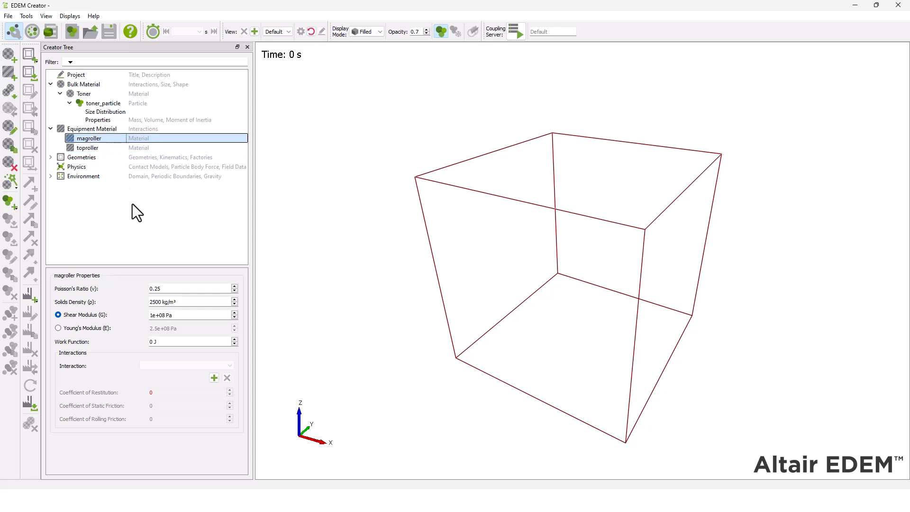
text(0.4)
key(Tab)
text(2300)
key(Tab)
key(Tab)
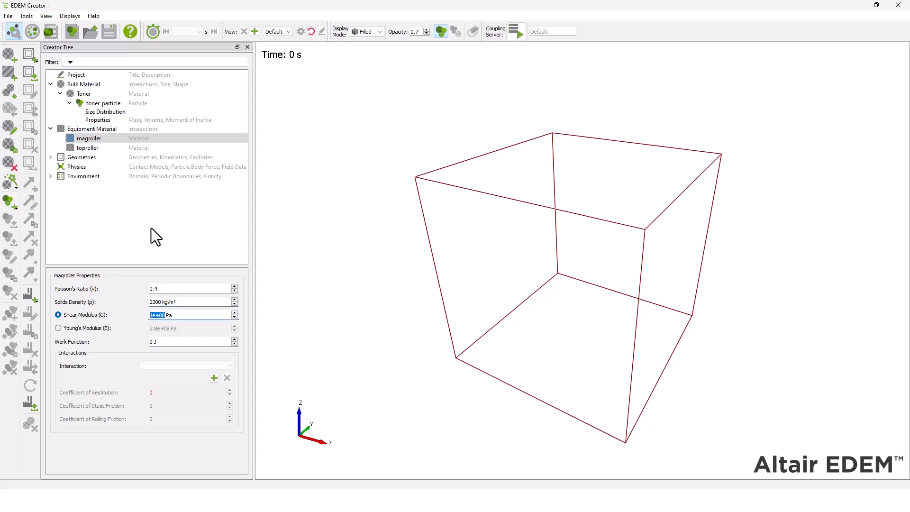
Set the toproller material's Poisson's ratio to 0.4, solids density to 2600 kg/m³ and work function to 1.6e-19 J
click(122, 148)
double_click(172, 289)
text(0.4)
key(Tab)
text(2600)
key(Tab)
key(Tab)
key(Tab)
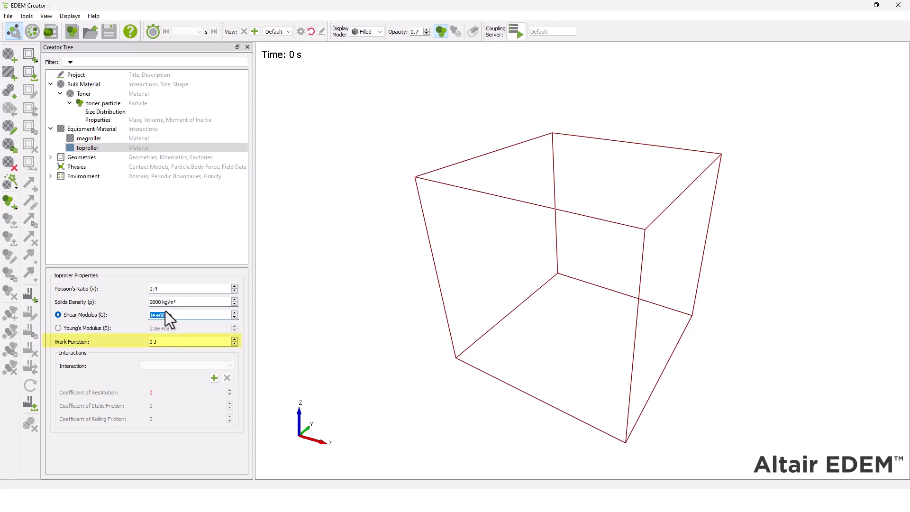
text(1.6e-)
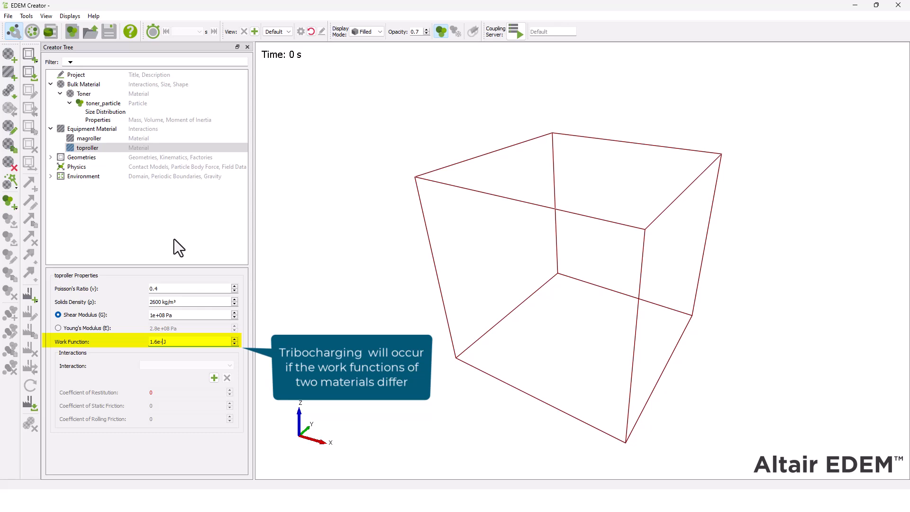
text(19)
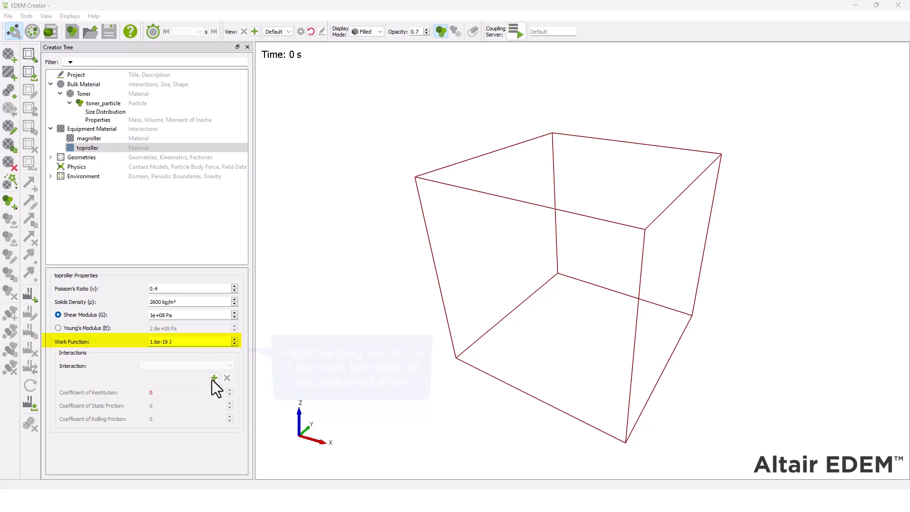
Add a Toner interaction to toproller with coefficients of restitution 0.1, static friction 0.4 and rolling friction 0.01
click(214, 378)
key(Return)
drag(165, 392, 124, 392)
text(0.1)
key(Tab)
text(0.4)
key(Tab)
text(0.01)
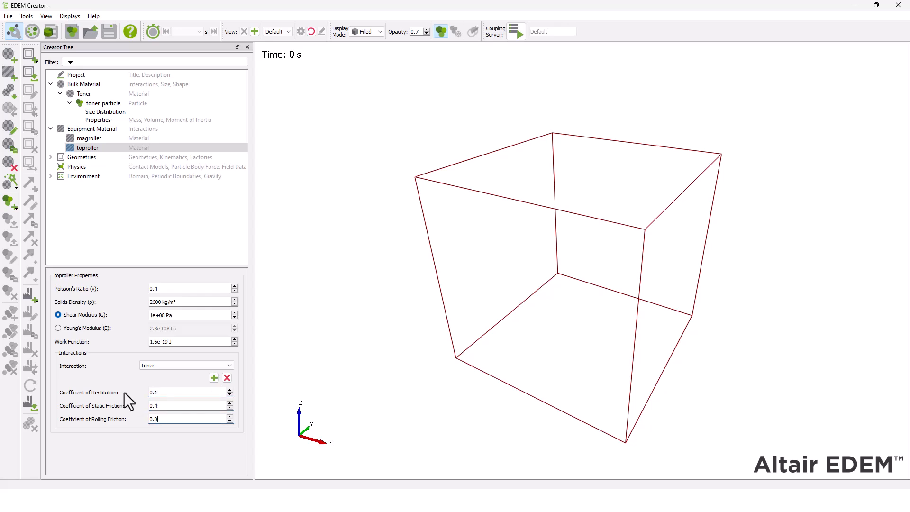
Add a Toner interaction to magroller with coefficient of restitution 0.05 and coefficient of static friction 0.8
click(106, 137)
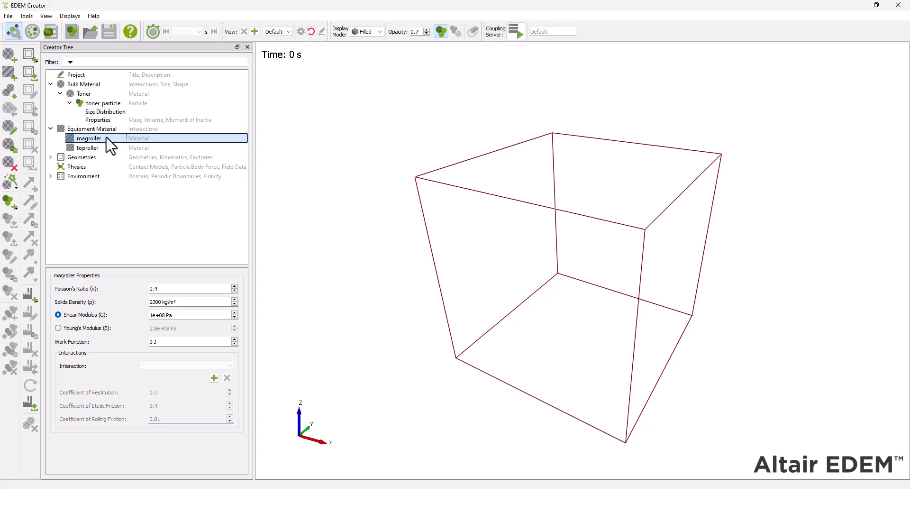
click(214, 378)
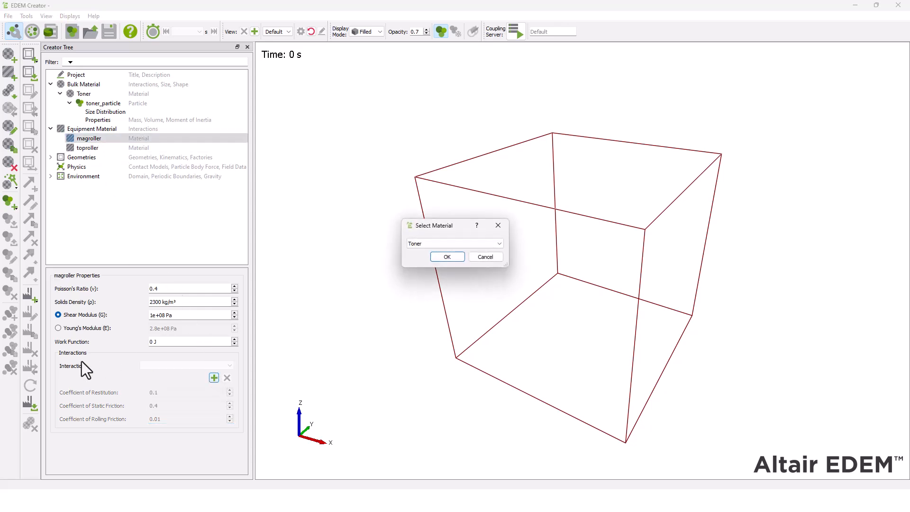
key(Return)
key(Tab)
key(Tab)
text(0.05)
key(Tab)
text(0.8)
key(Tab)
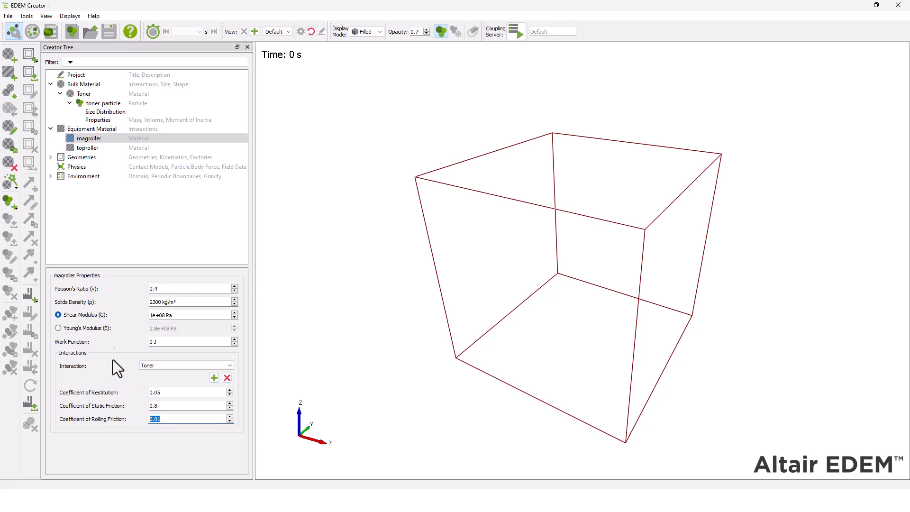
Add the Electrostatics model to the Particle Body Force interaction in the physics settings
click(86, 168)
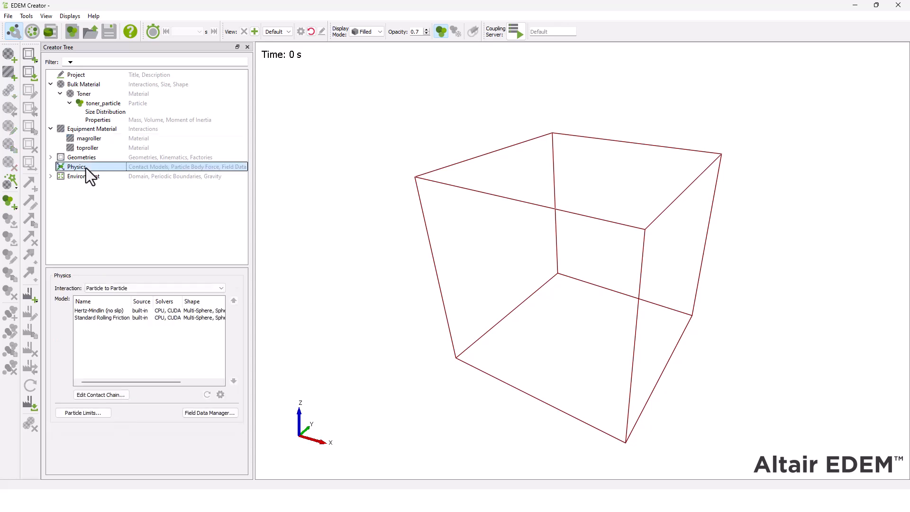
click(130, 287)
click(130, 307)
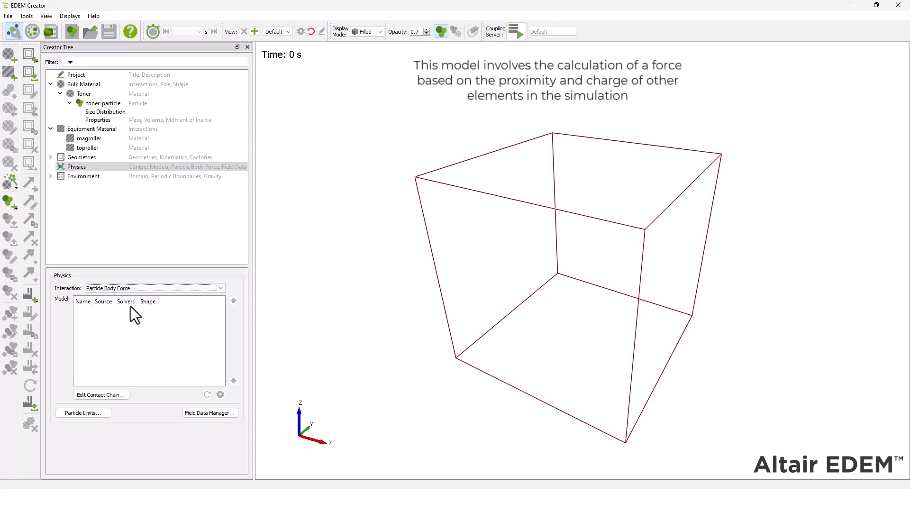
click(109, 395)
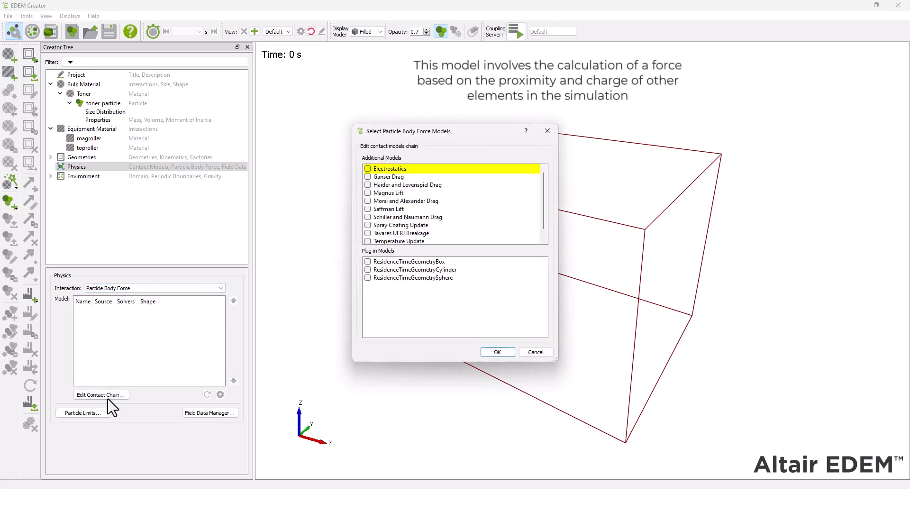
click(368, 169)
click(496, 351)
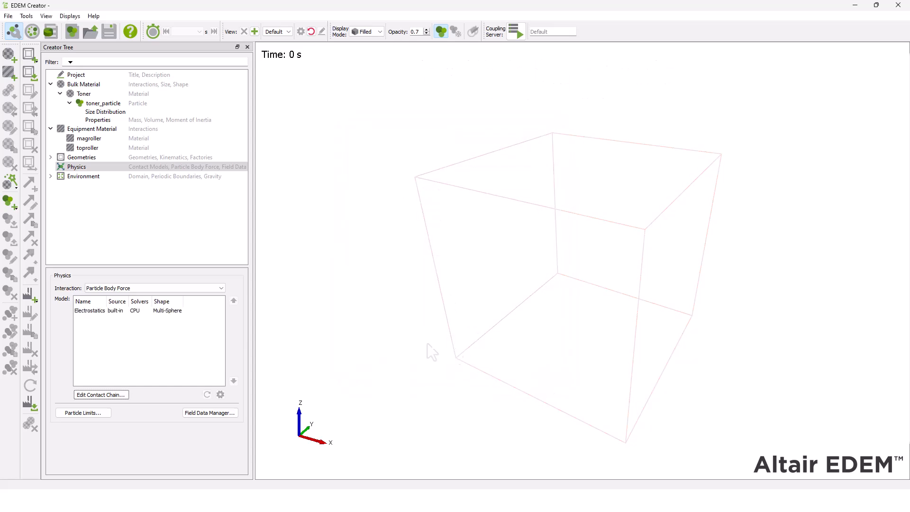
Open the Electrostatics model's parameters and accept the screening distance of 5 * R Min
click(164, 311)
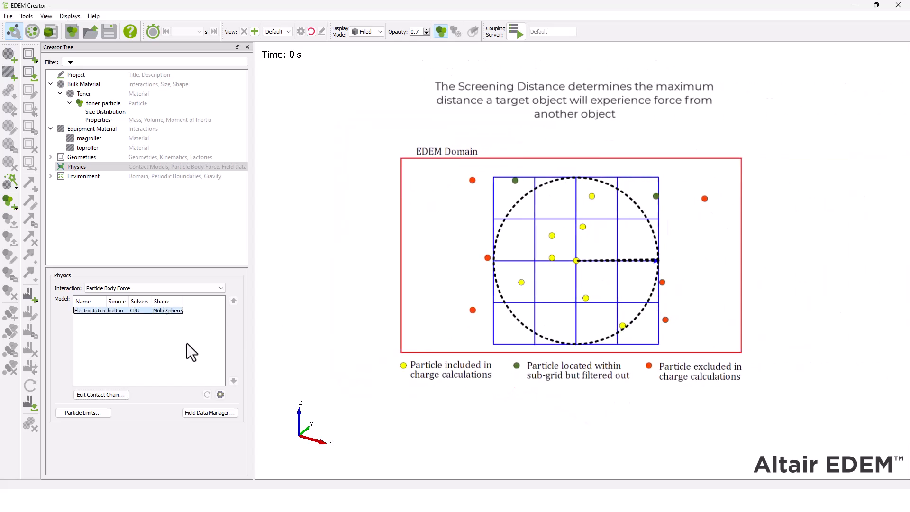
click(220, 394)
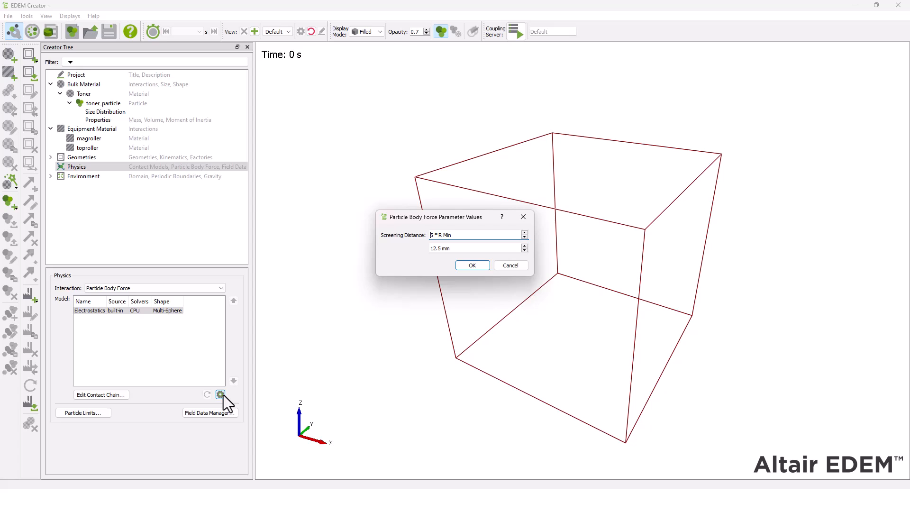
key(Return)
Add the Tribocharging model to the Particle to Geometry interaction and open its parameters
click(181, 290)
click(179, 303)
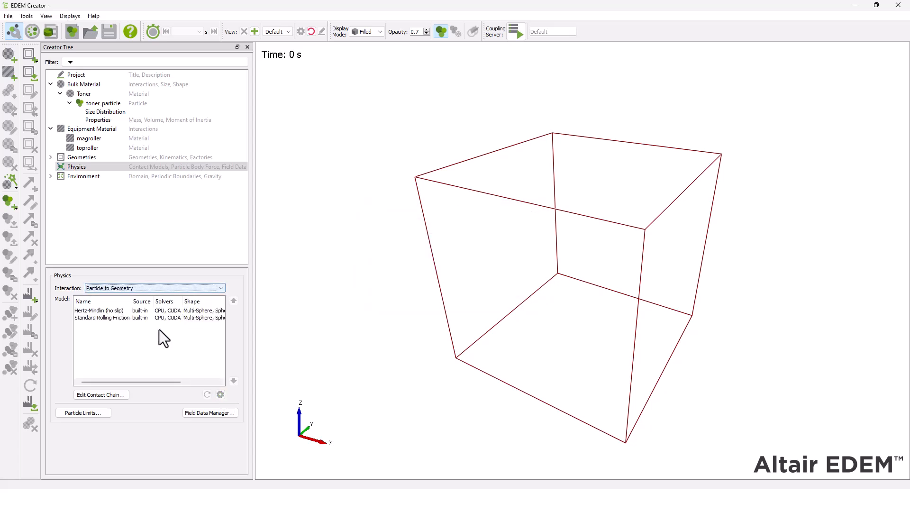
click(109, 397)
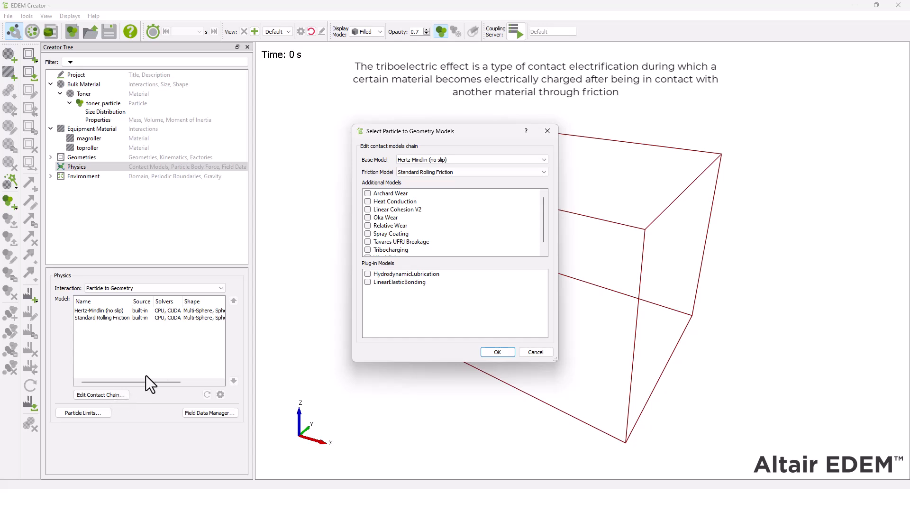
scroll(375, 242, down, 1)
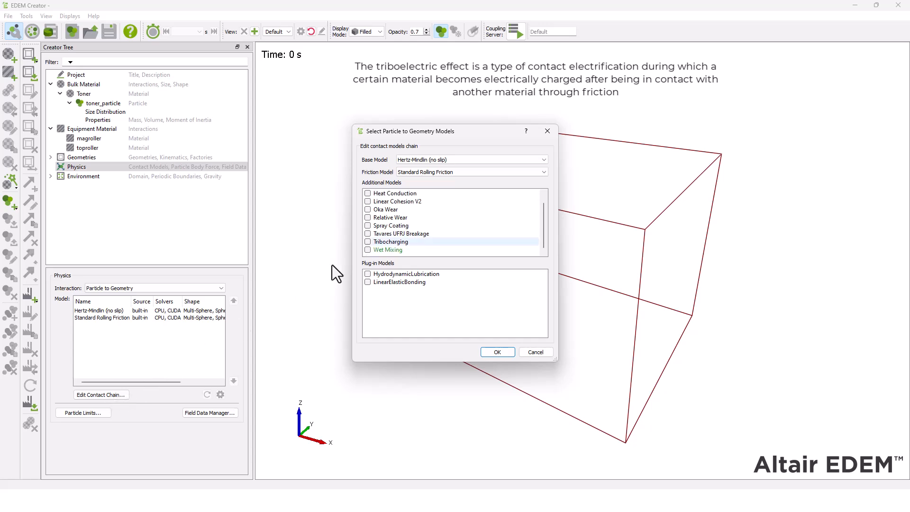
click(498, 352)
click(200, 325)
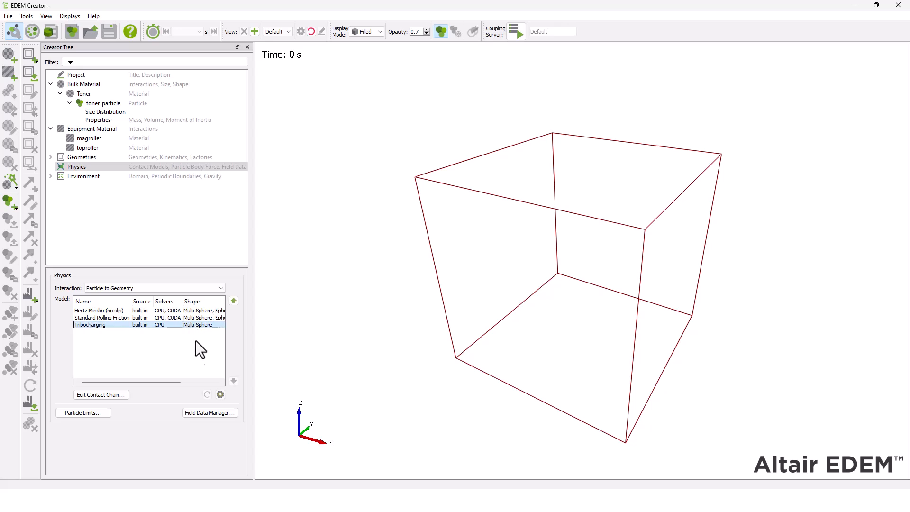
click(220, 395)
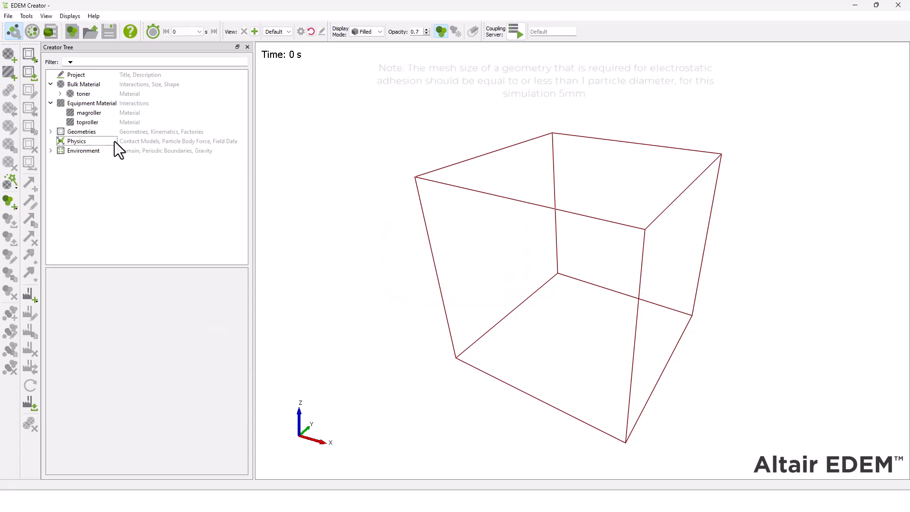
Import the magroll.msh and toproll.msh files together as geometries
click(98, 132)
right_click(98, 131)
click(115, 148)
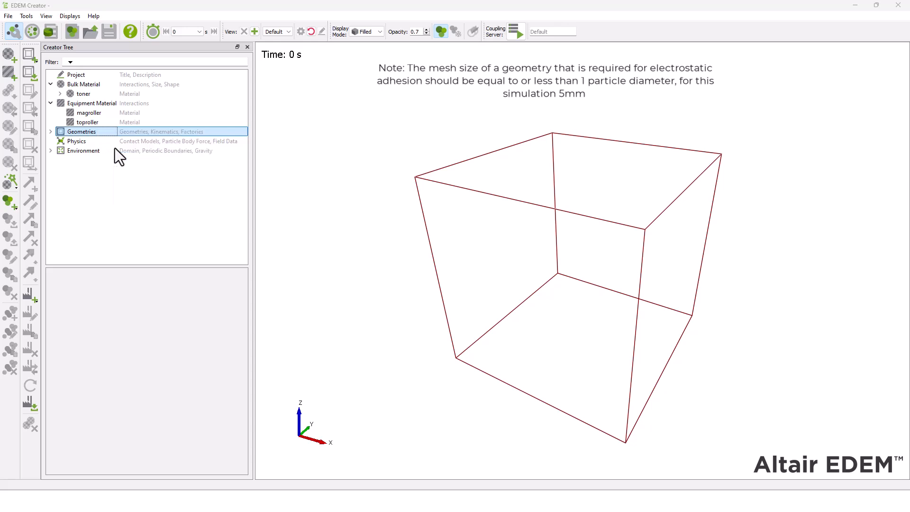
click(59, 39)
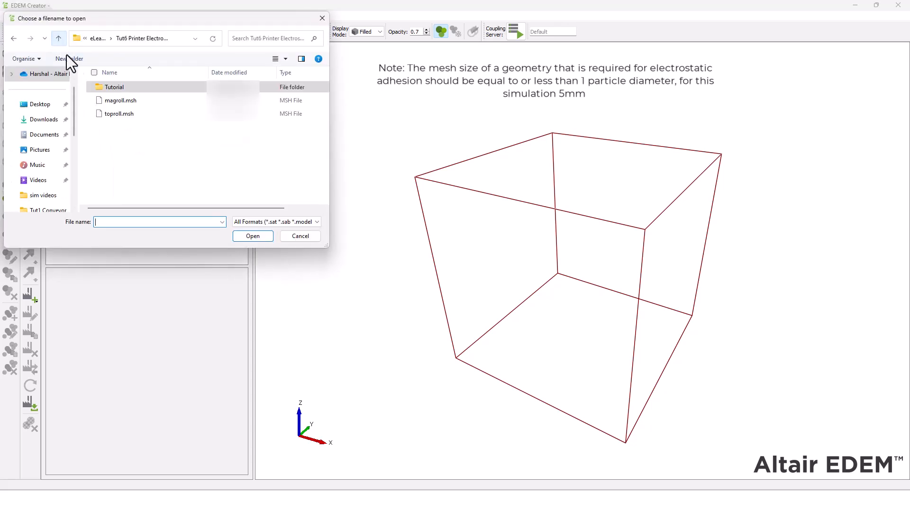
drag(120, 134, 126, 105)
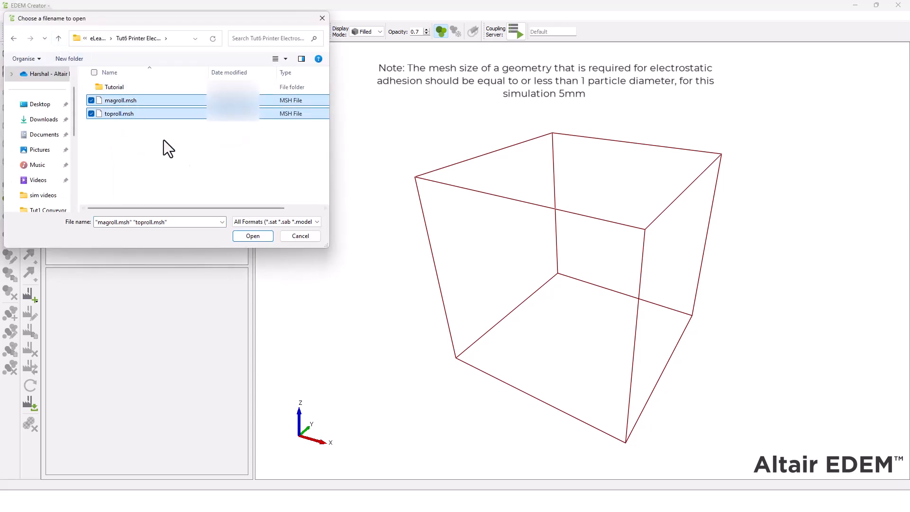
click(253, 235)
click(474, 165)
click(482, 188)
click(487, 340)
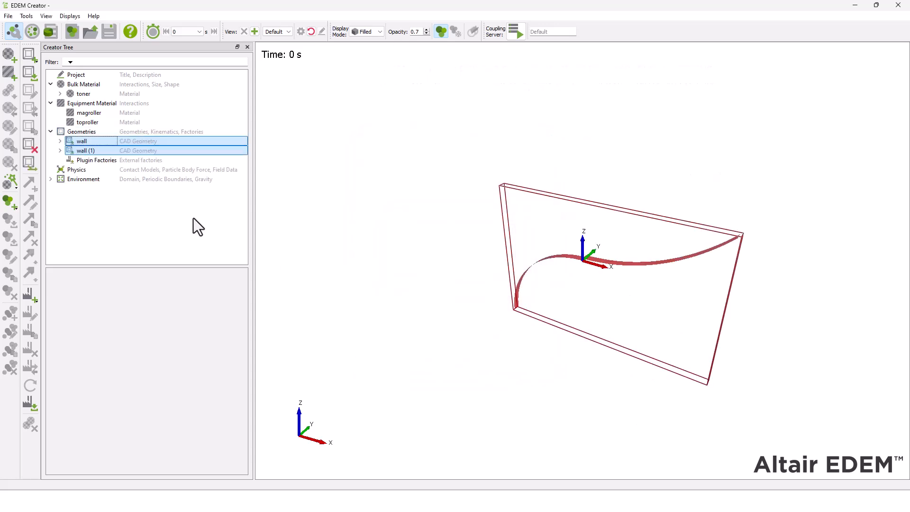
Rename the first imported geometry, wall, as magroller
click(181, 212)
click(97, 139)
right_click(96, 138)
key(Escape)
click(106, 144)
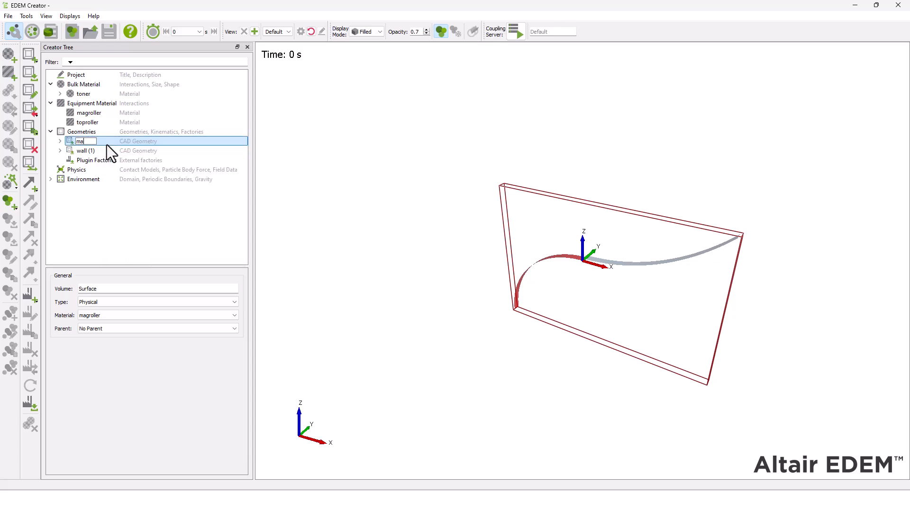
key(Return)
Rename the second imported geometry, wall (1), as toproller and assign it the toproller material
click(112, 152)
right_click(114, 152)
click(117, 155)
text(toproller)
key(Return)
click(118, 314)
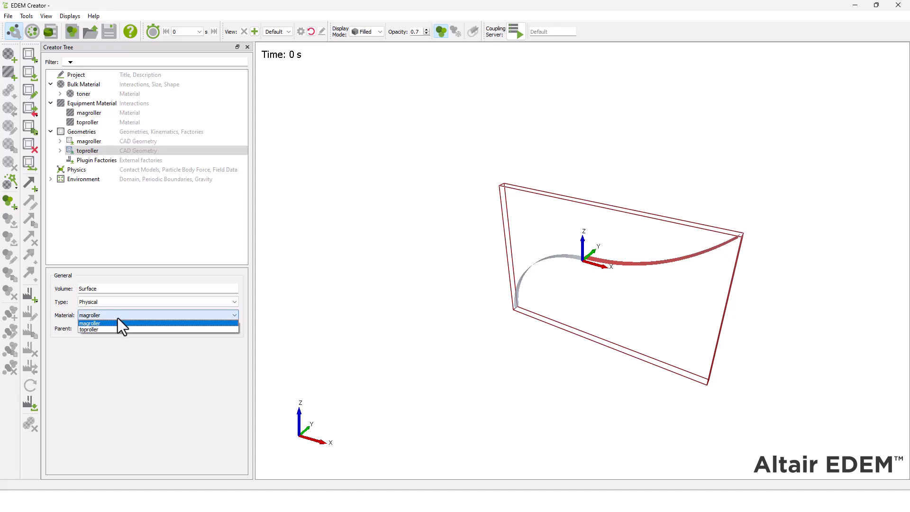
click(118, 329)
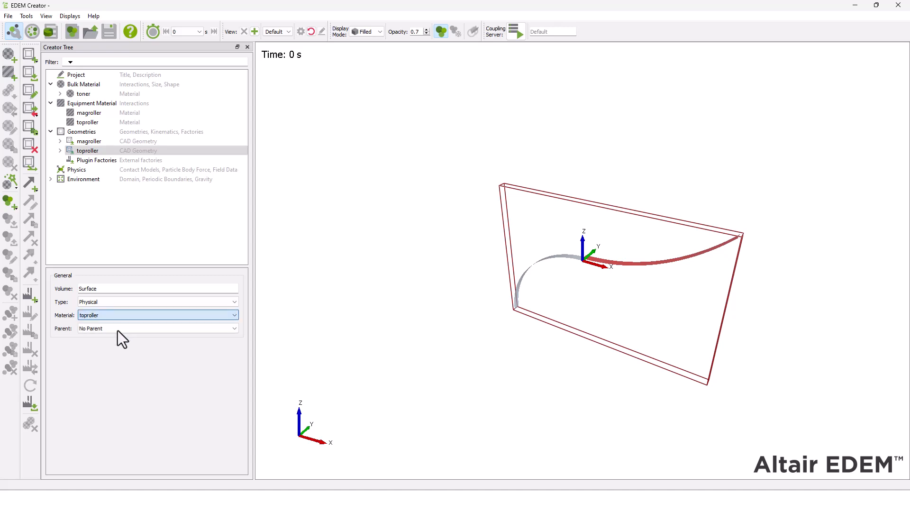
Set the magroller geometry's starting surface charge to 40000 nC
click(90, 142)
click(60, 142)
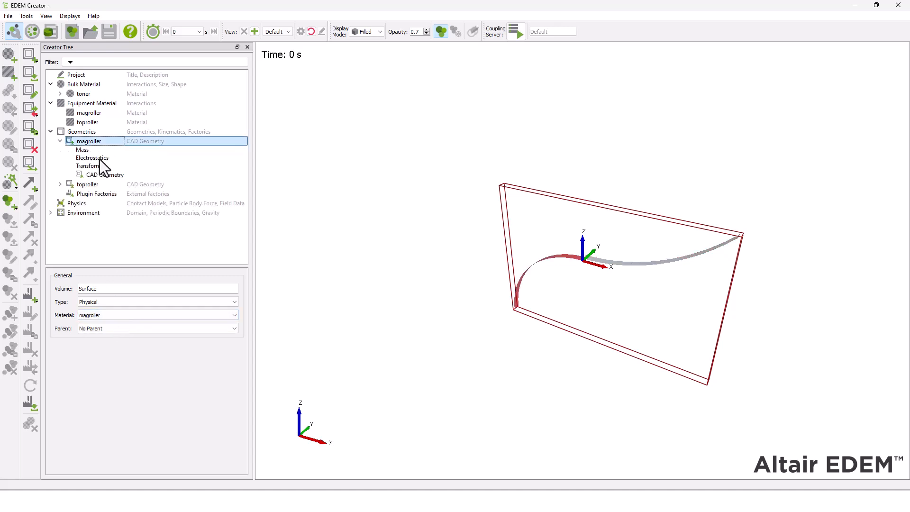
click(100, 159)
double_click(190, 299)
text(40000)
key(Return)
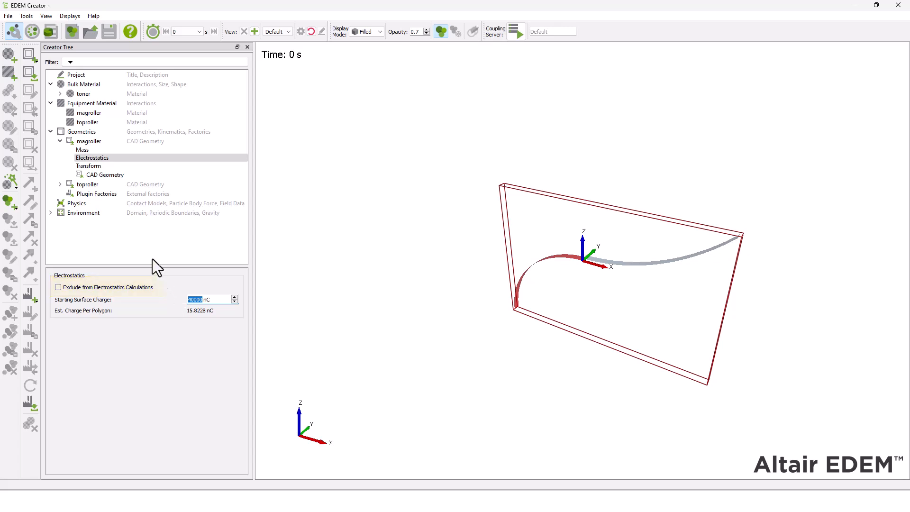
Set the toproller geometry's starting surface charge to 1e+6 nC
click(113, 185)
click(60, 183)
click(93, 201)
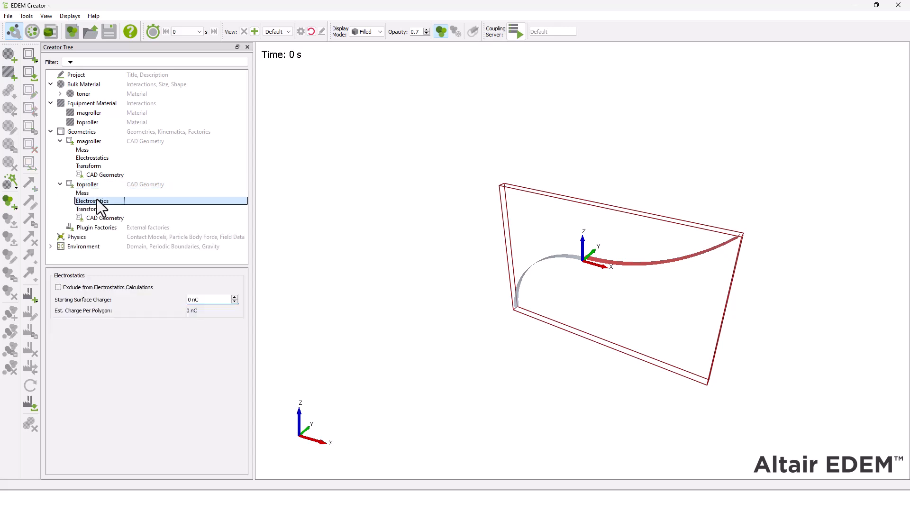
click(193, 300)
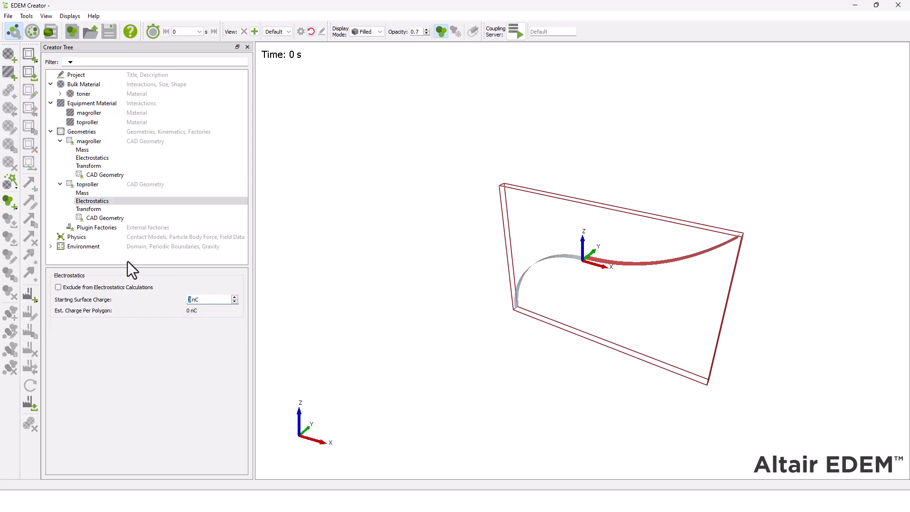
text(1e+6)
key(Return)
Add a linear rotation kinematic to magroller with an initial velocity of 50 rpm and the rotation axis ending at Y 100 mm
right_click(85, 142)
mouse_move(214, 220)
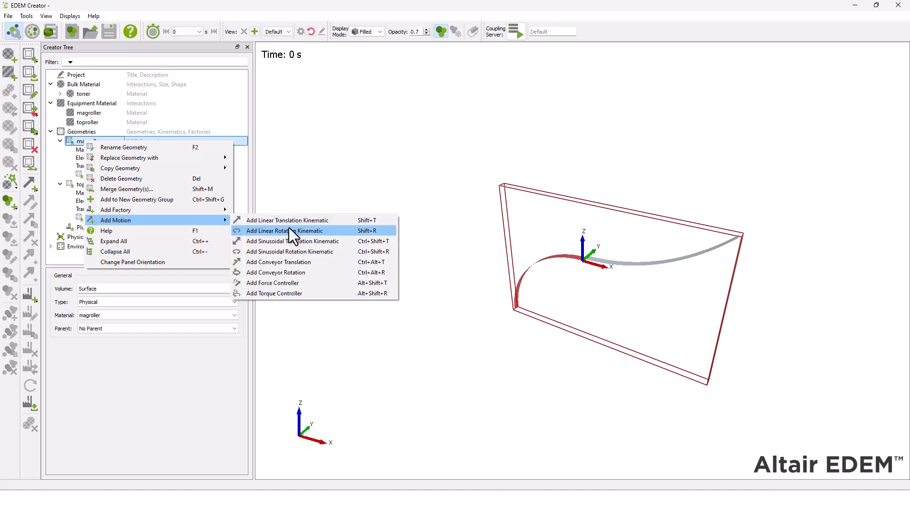
click(315, 231)
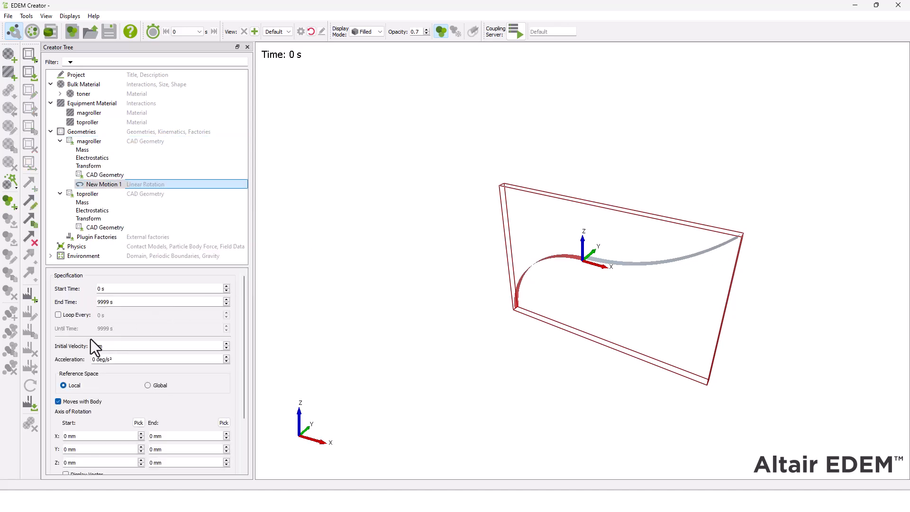
scroll(90, 339, down, 3)
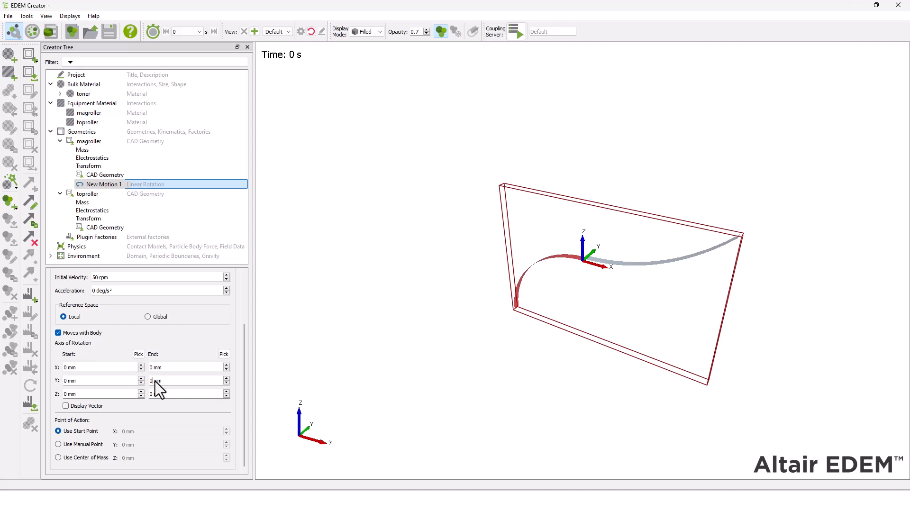
key(BackSpace)
text(100)
Use a manual point of action for the magroller rotation at X 0, Y 0 and Z -500 mm
click(90, 445)
text(-500)
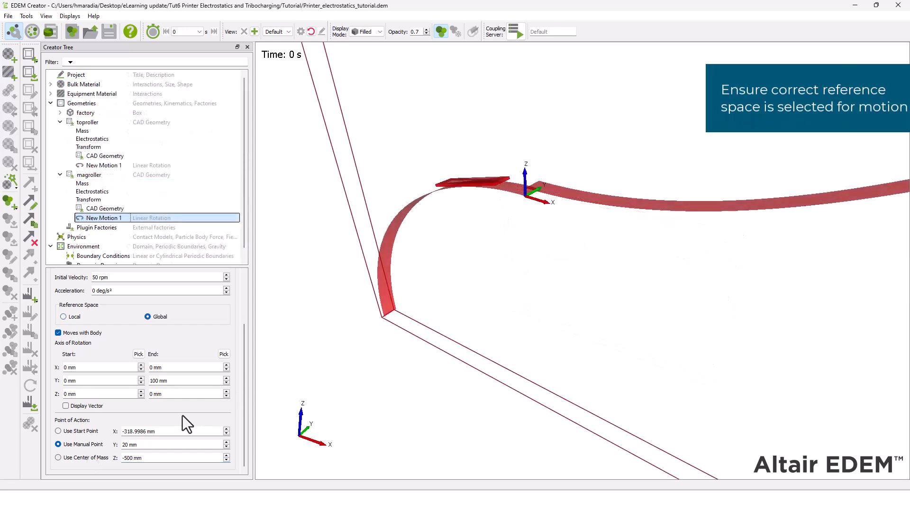
drag(146, 431, 115, 445)
text(0)
text(0)
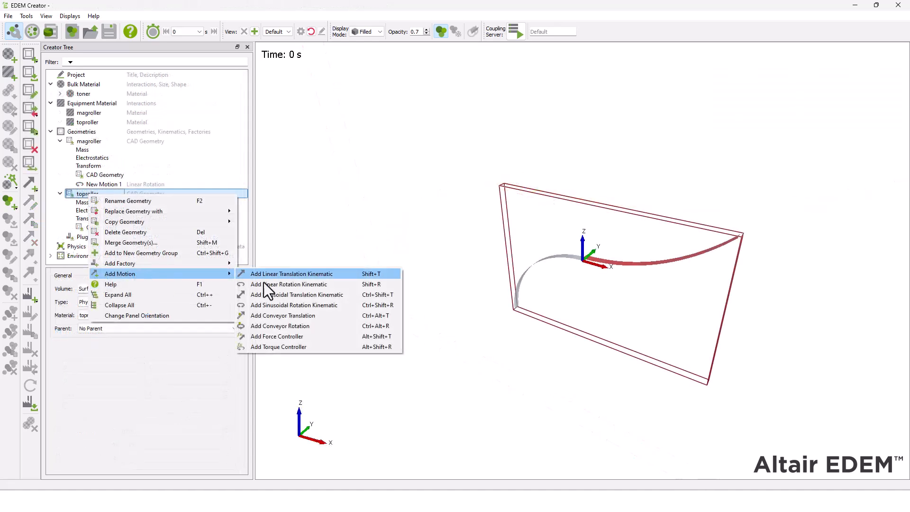
Add a linear rotation kinematic to toproller at 25 rpm, with the axis ending at Y 100 mm and a manual point of action at Z 1014 mm
click(273, 284)
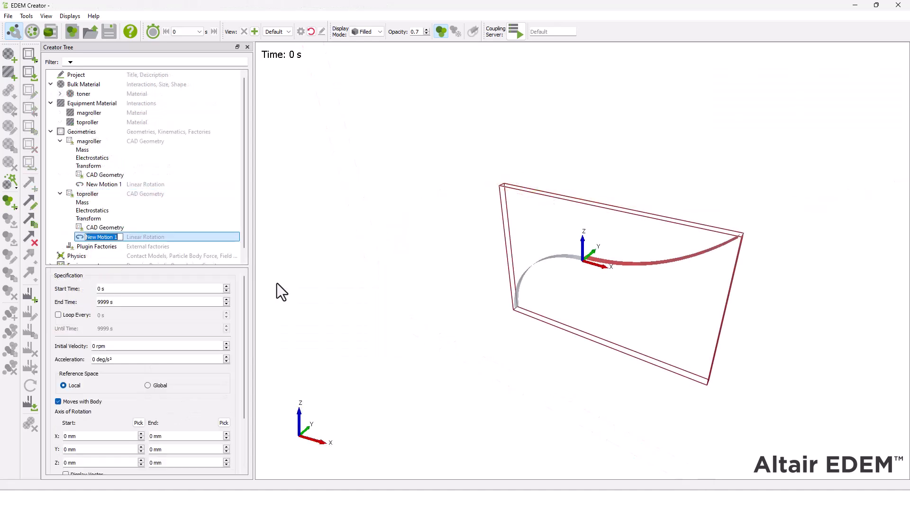
scroll(242, 308, down, 3)
drag(242, 314, 243, 320)
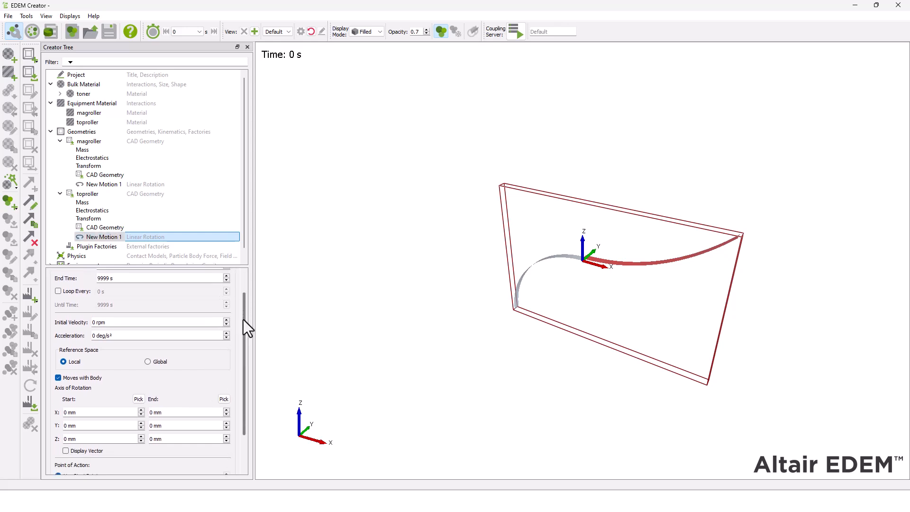
text(25)
click(161, 426)
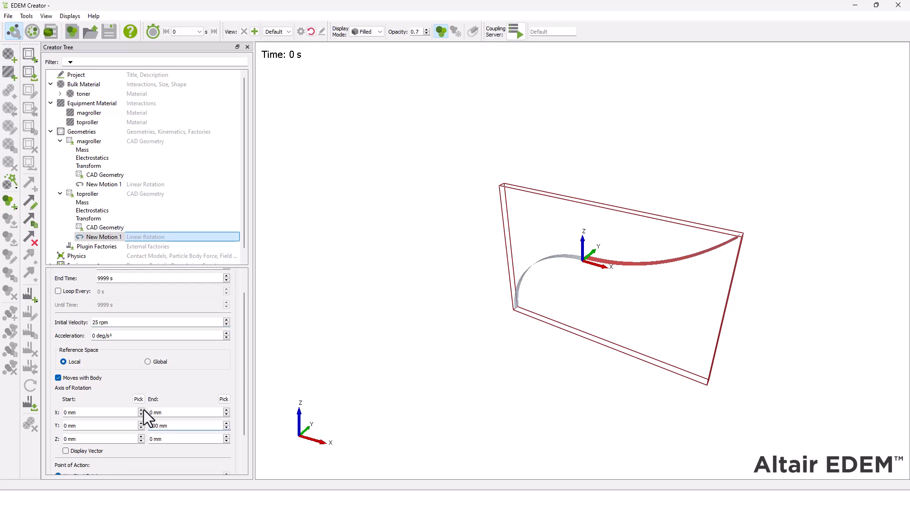
scroll(233, 349, down, 1)
click(58, 444)
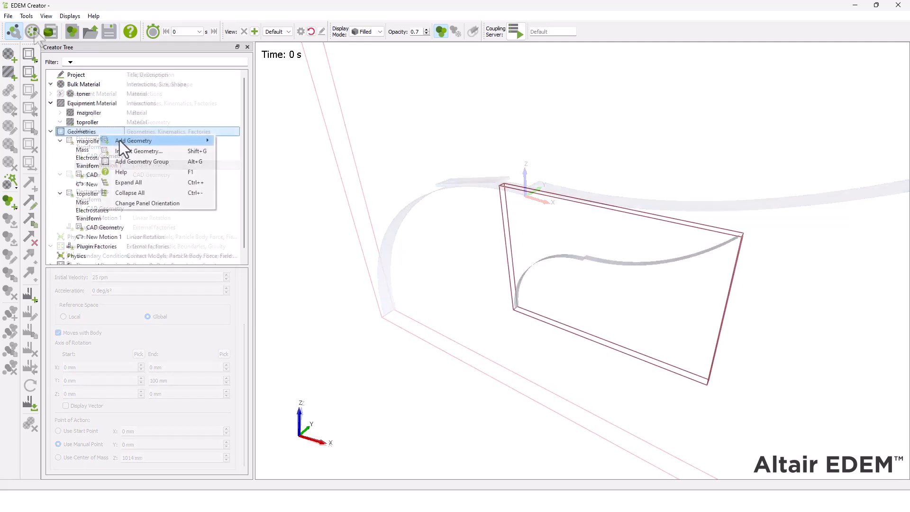
Add a box geometry named factory and set its type to Virtual
mouse_move(119, 141)
click(216, 140)
text(factory)
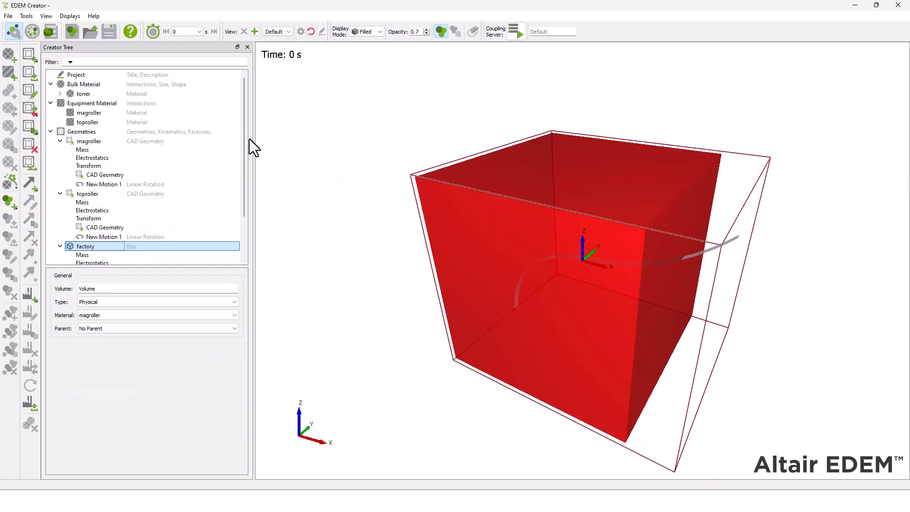
click(139, 302)
click(136, 316)
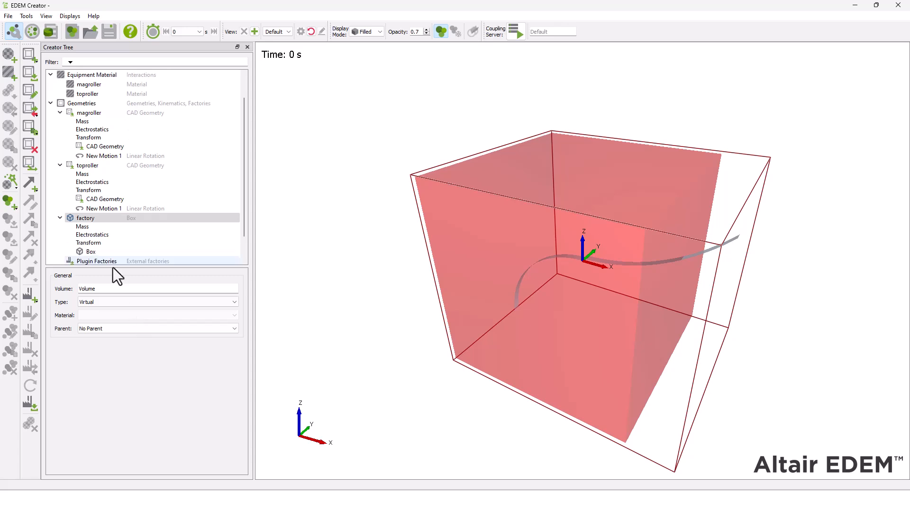
Position the factory box at X -135, Y 20 and Z -15 mm and rotate it -15 deg about Y
click(89, 243)
text(-135)
key(Tab)
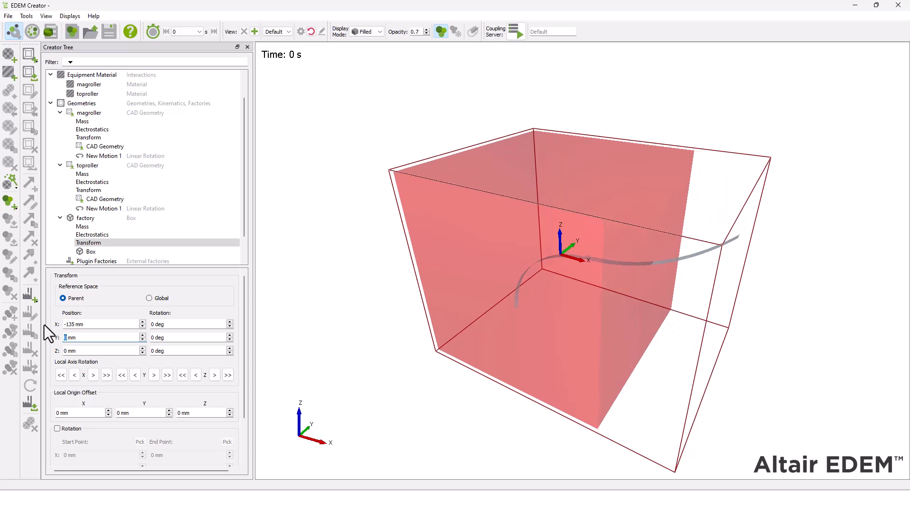
key(Tab)
text(-15)
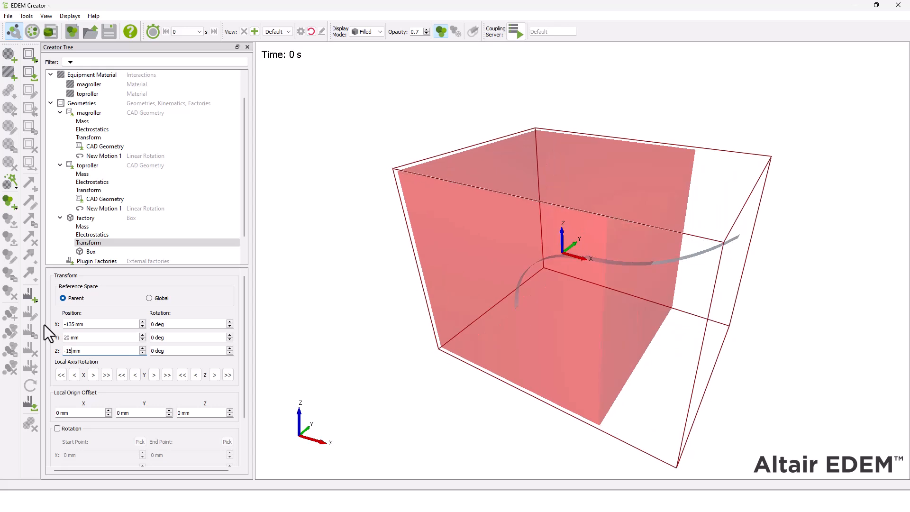
key(Tab)
key(Tab)
text(-15)
key(Return)
Resize the factory box, setting its X length to 150 mm
click(87, 251)
key(Tab)
text(15)
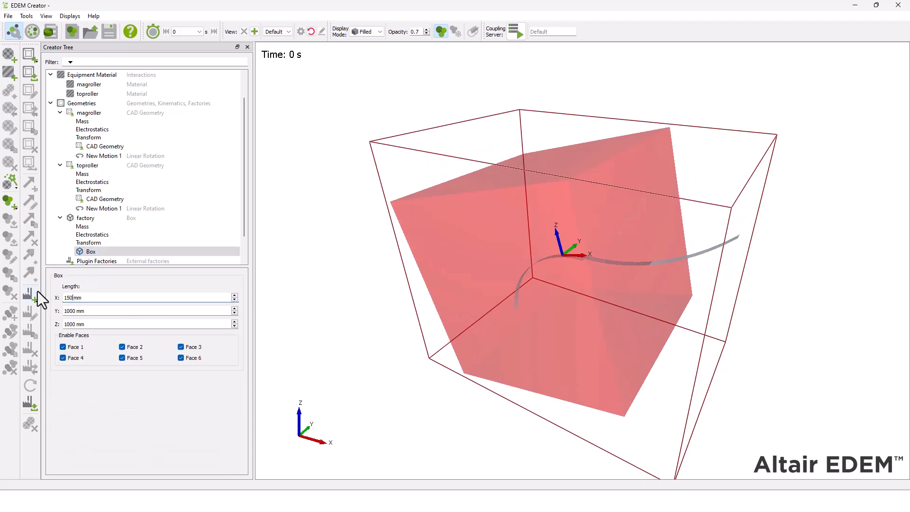
key(Tab)
Add a dynamic particle factory to the factory box with unlimited number and a target rate of 4000 particles per second
right_click(92, 219)
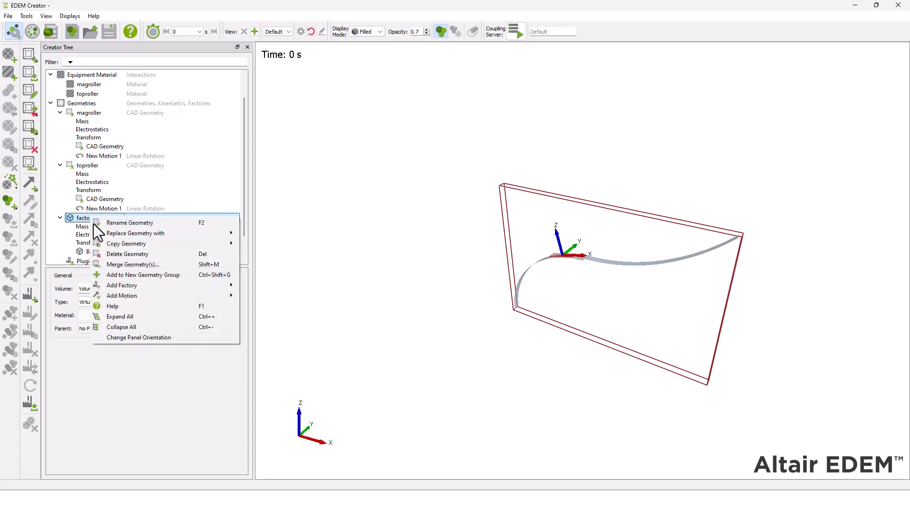
mouse_move(120, 285)
click(240, 284)
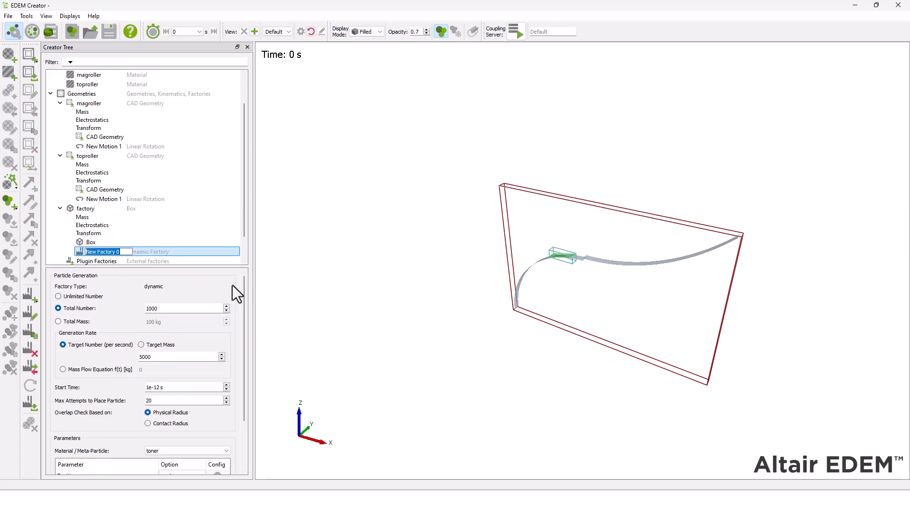
click(95, 297)
drag(157, 357, 102, 353)
text(4000)
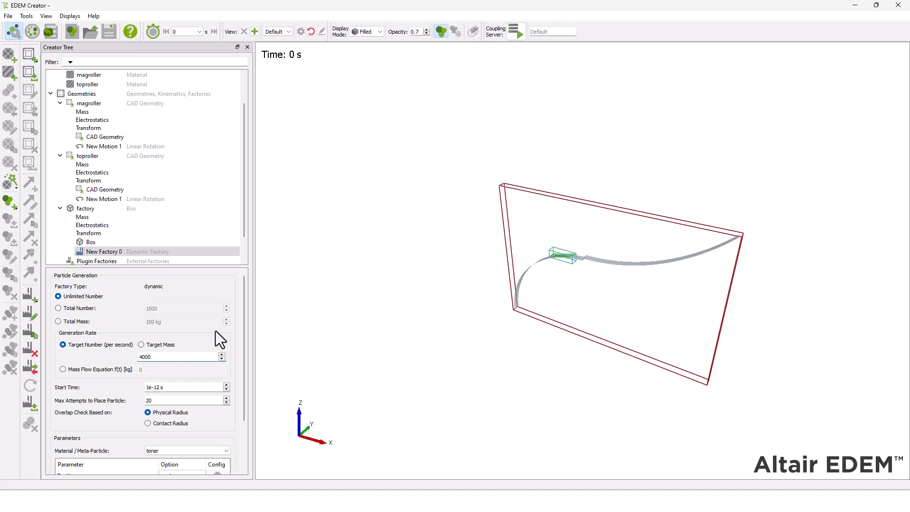
Set the new factory's fixed particle velocity to 2.62 m/s in X and -0.5 m/s in Z
scroll(246, 325, down, 2)
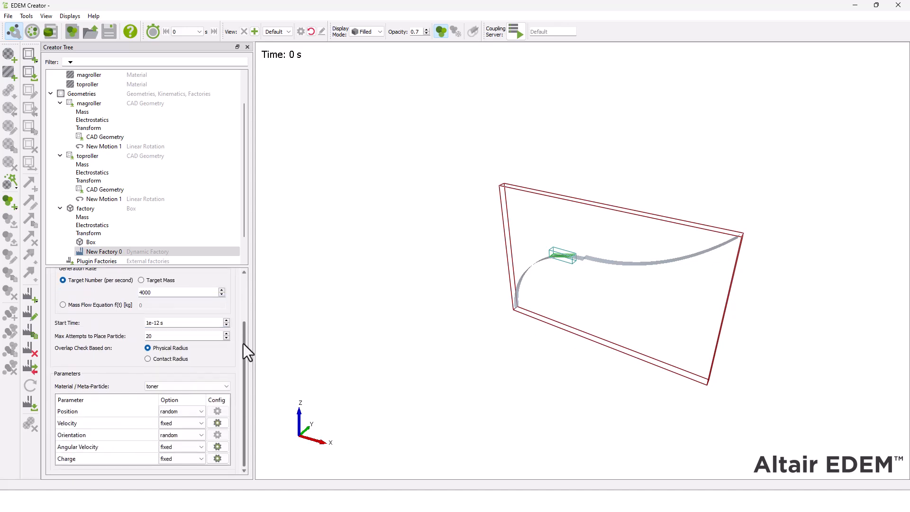
click(218, 423)
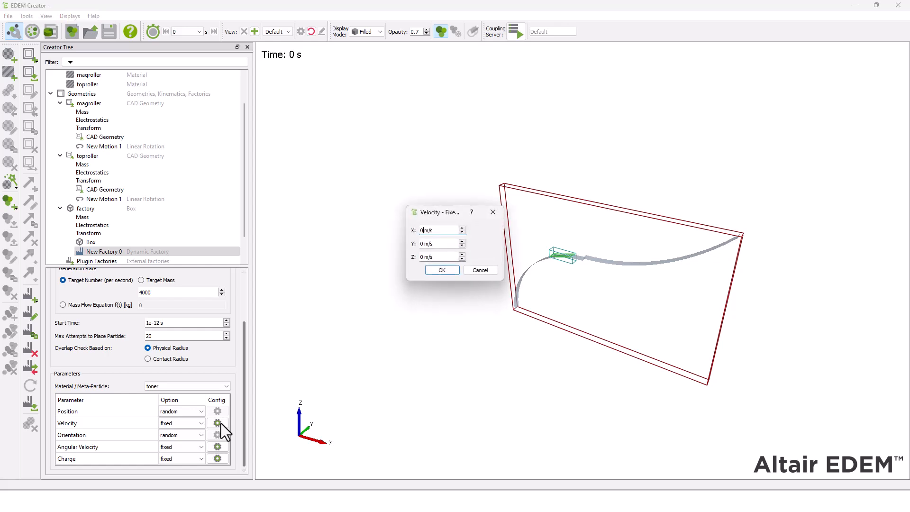
key(BackSpace)
text(2.62)
key(Tab)
key(Tab)
text(-0.5)
key(Return)
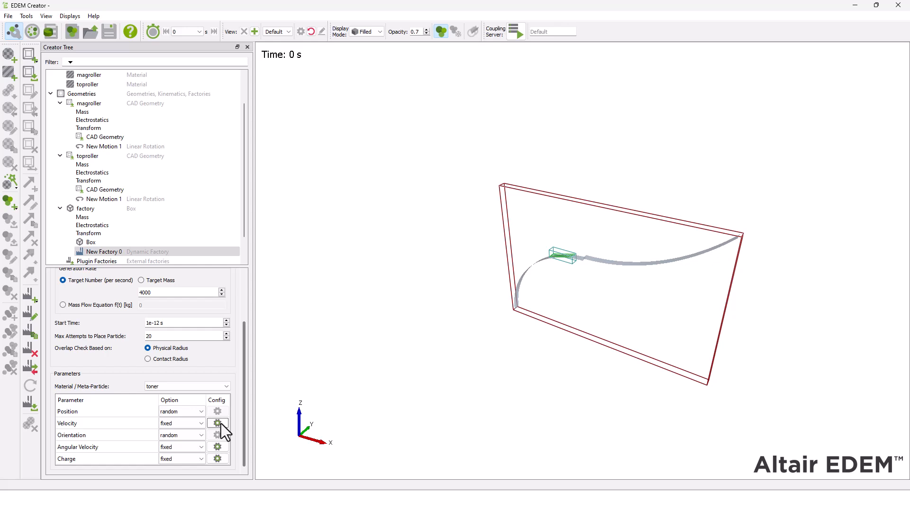
Configure the fixed charge value of the particles generated by the new factory
click(218, 459)
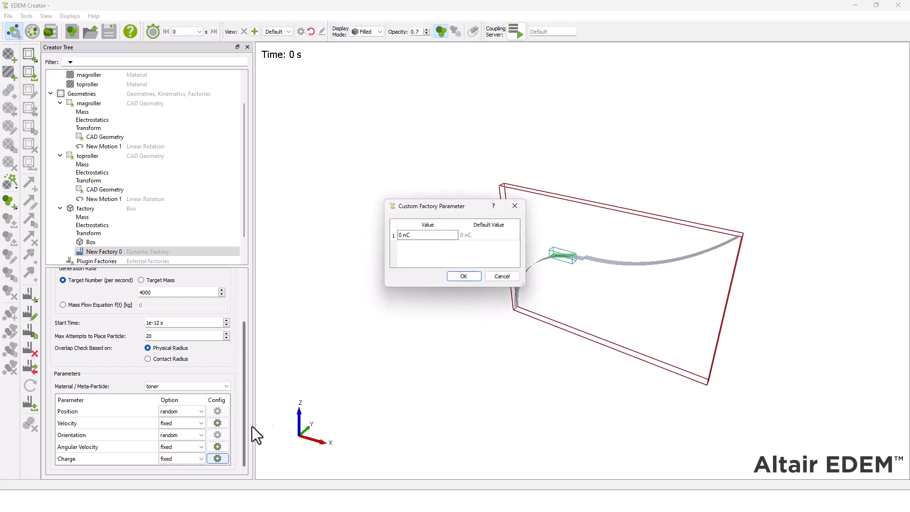
double_click(409, 237)
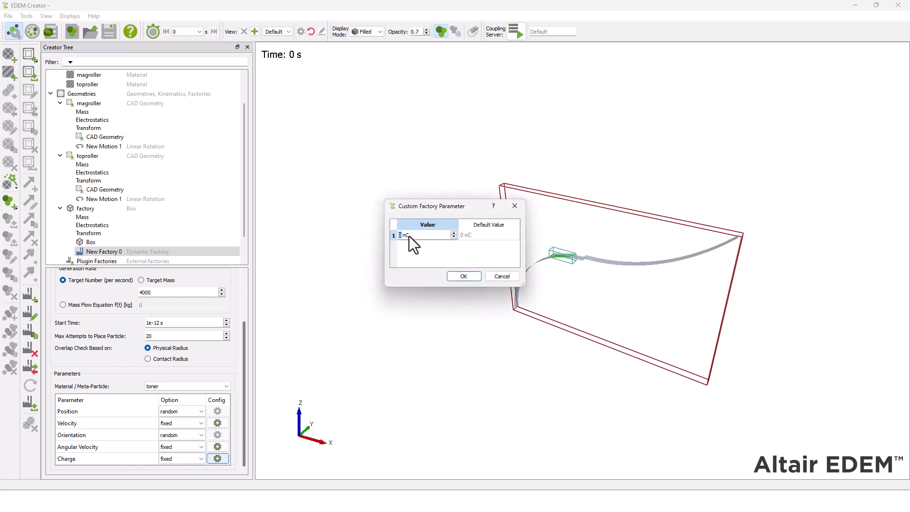
key(Return)
click(474, 275)
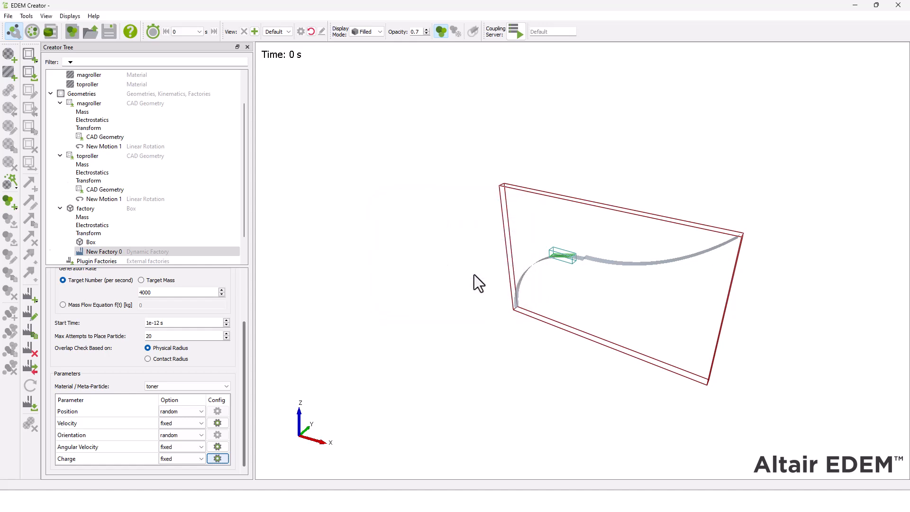
Enable linear periodic boundaries in the Y direction in the environment's boundary conditions
click(78, 252)
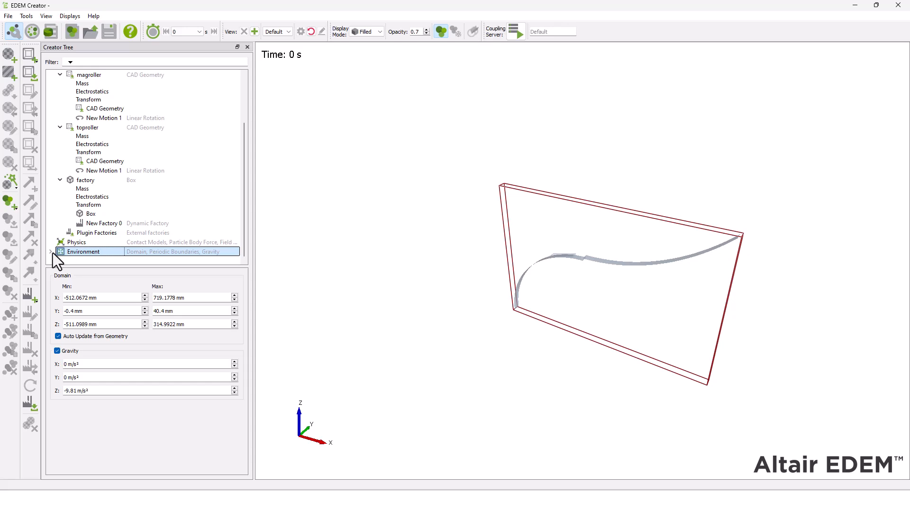
click(51, 252)
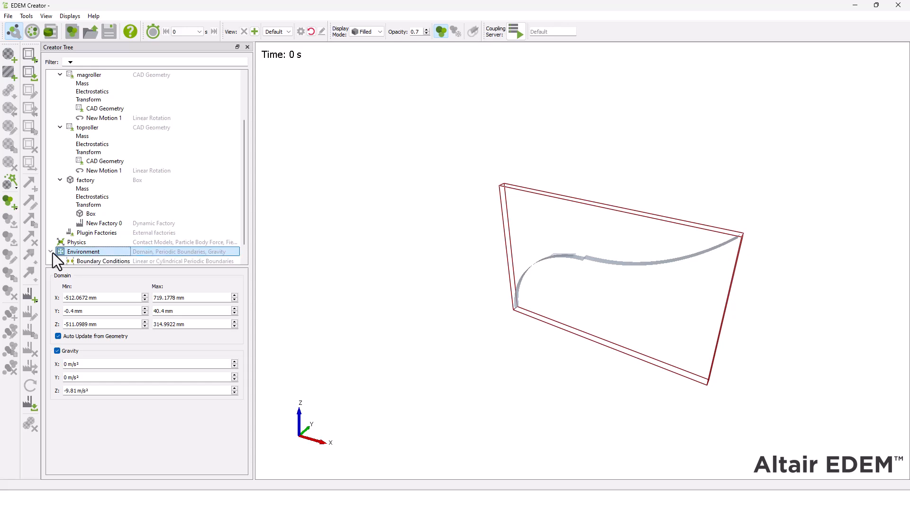
click(102, 245)
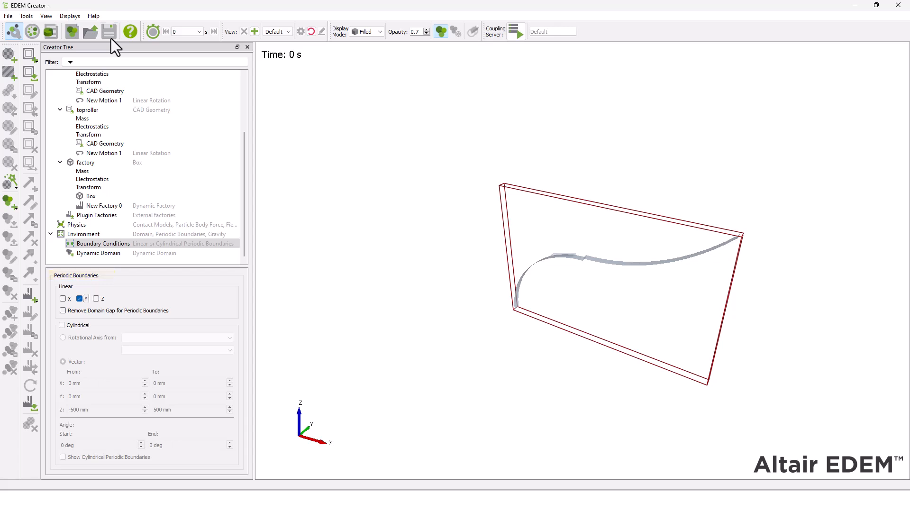
Switch to the Simulator, turn off Auto Time Step and set the Rayleigh percentage to 15 %
click(29, 36)
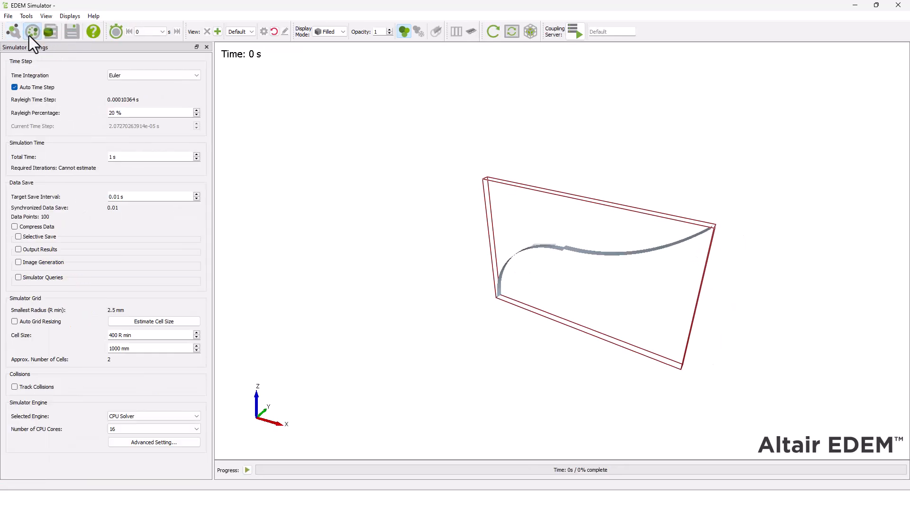
click(15, 87)
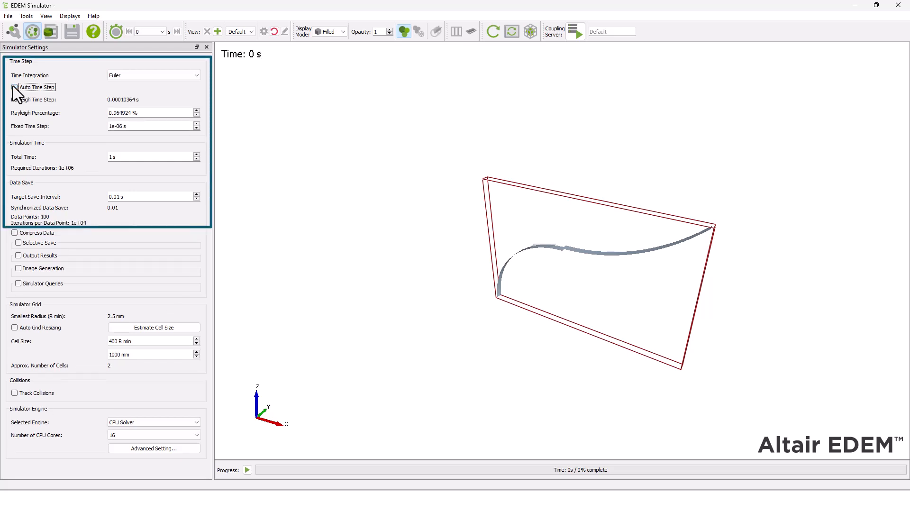
double_click(135, 114)
text(15)
key(Return)
Set the total simulation time to 0.25 s and the target save interval to 0.001 s
double_click(121, 157)
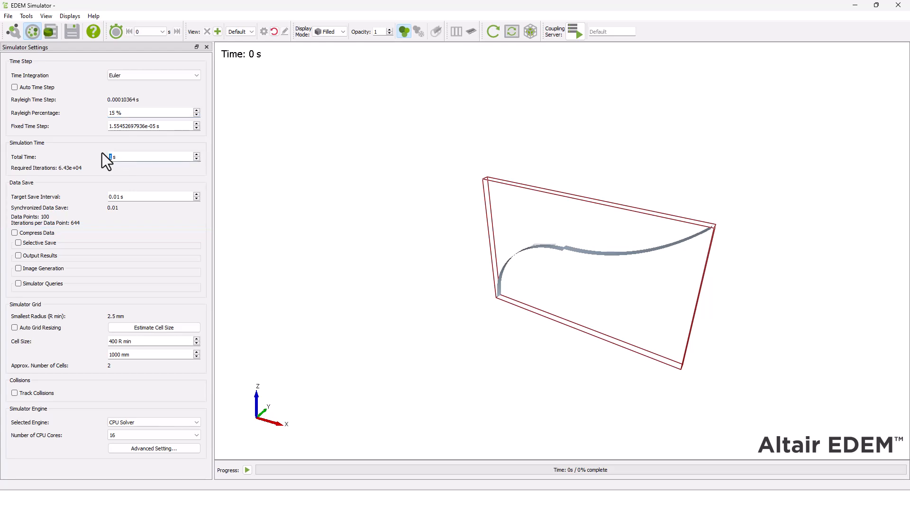
text(0.25)
double_click(119, 195)
key(BackSpace)
text(001)
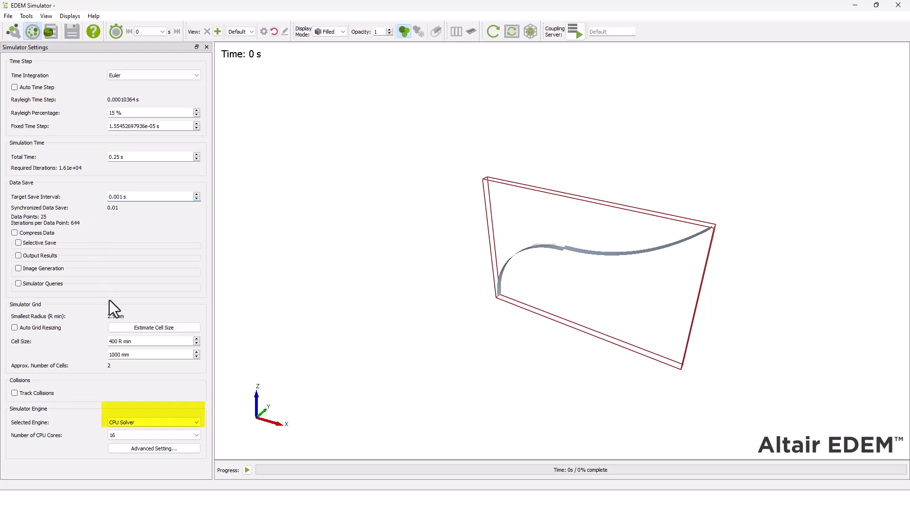
Set the simulator grid cell size to 2 R min and run the simulation to completion
double_click(116, 341)
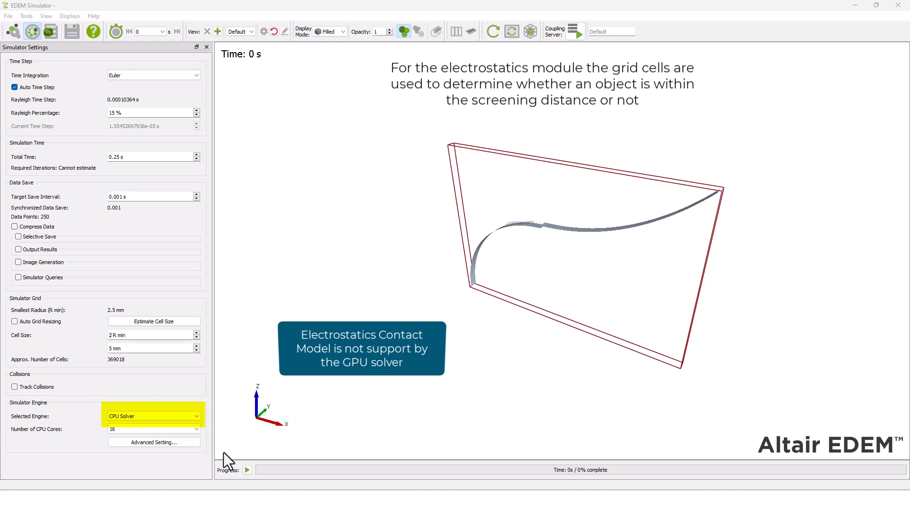
click(247, 470)
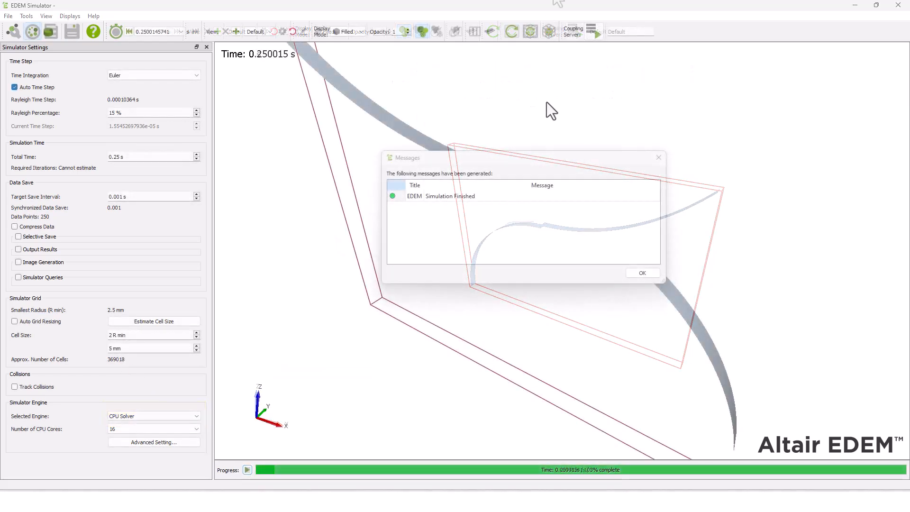
click(646, 273)
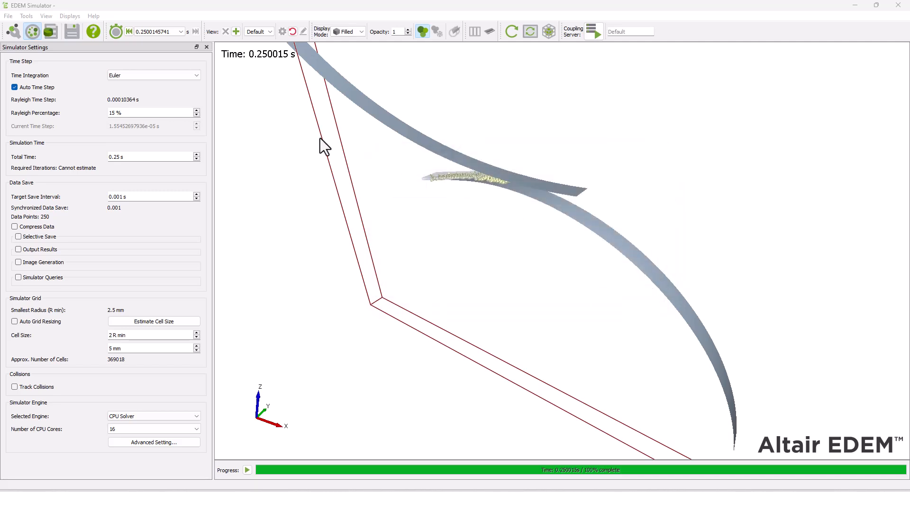
Play back the simulation results in the Analyst, inspect the rollers and reset the view
click(44, 35)
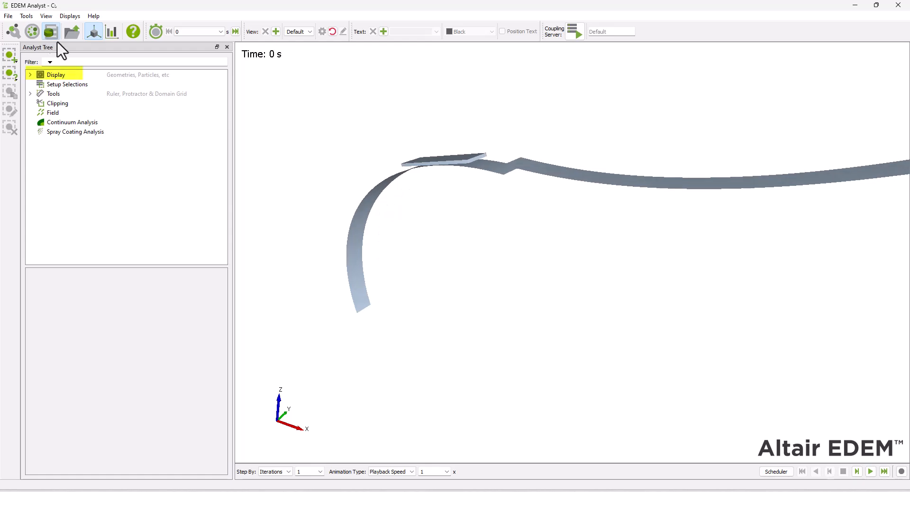
click(871, 472)
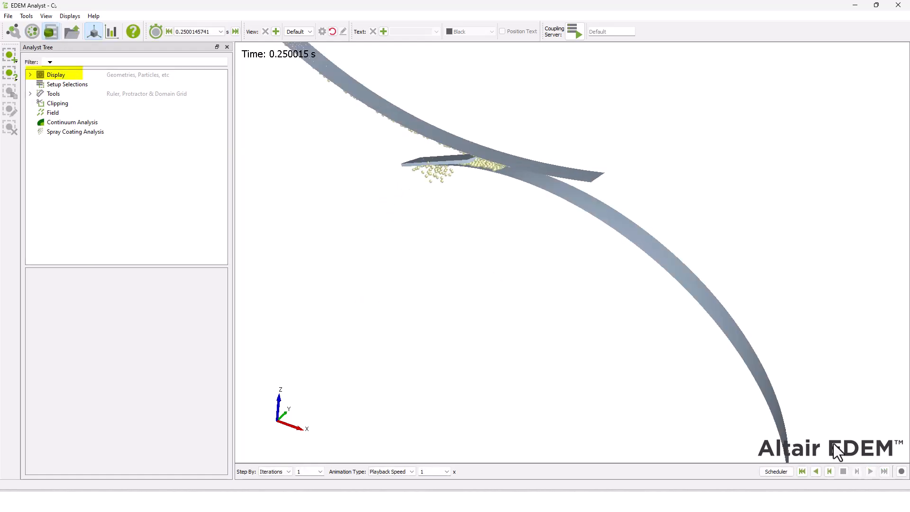
drag(462, 155, 442, 138)
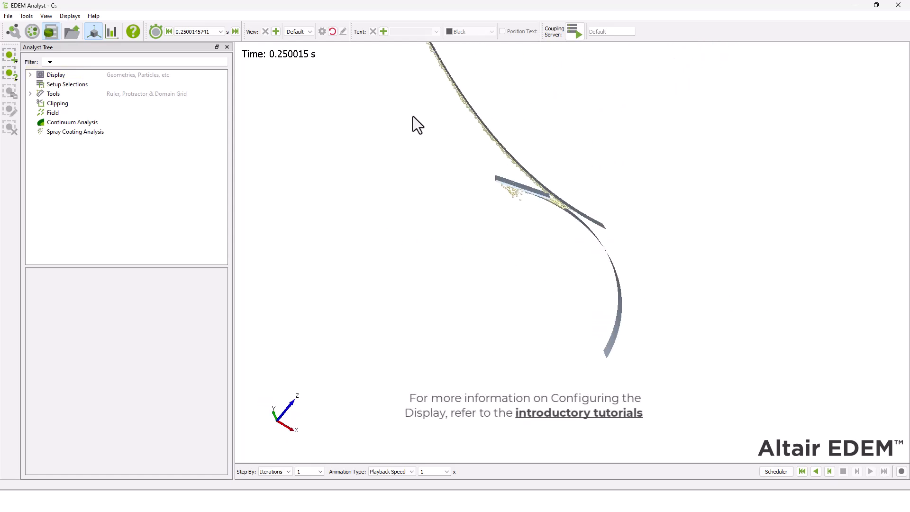
click(331, 31)
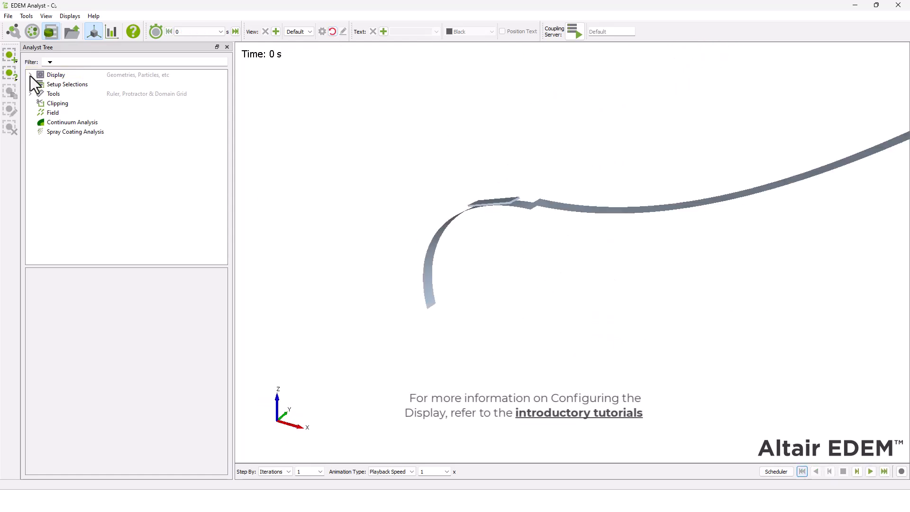
Advance the results by one time step and color all particles by Electrostatic Force
click(30, 74)
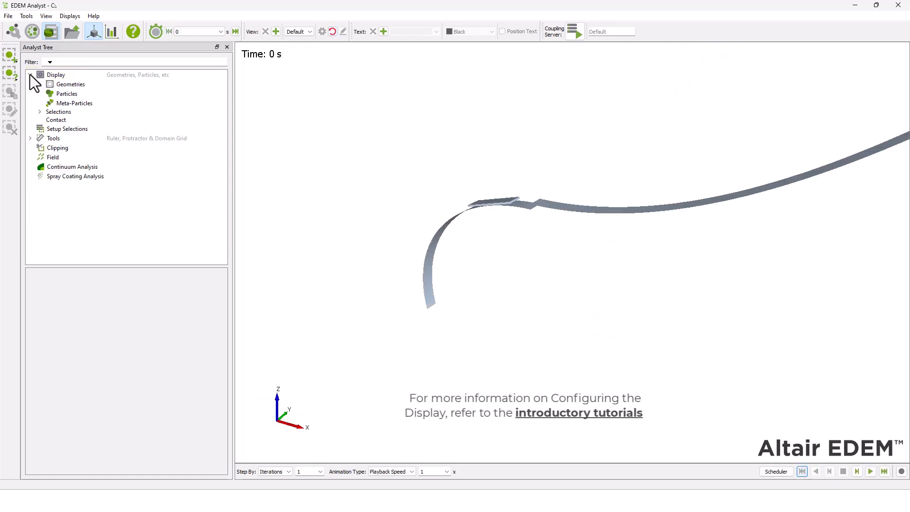
click(95, 93)
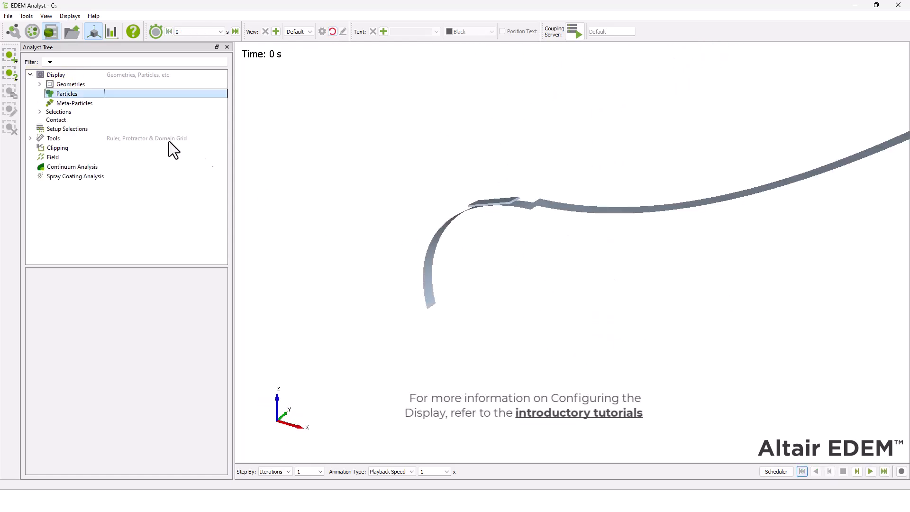
click(857, 472)
click(190, 347)
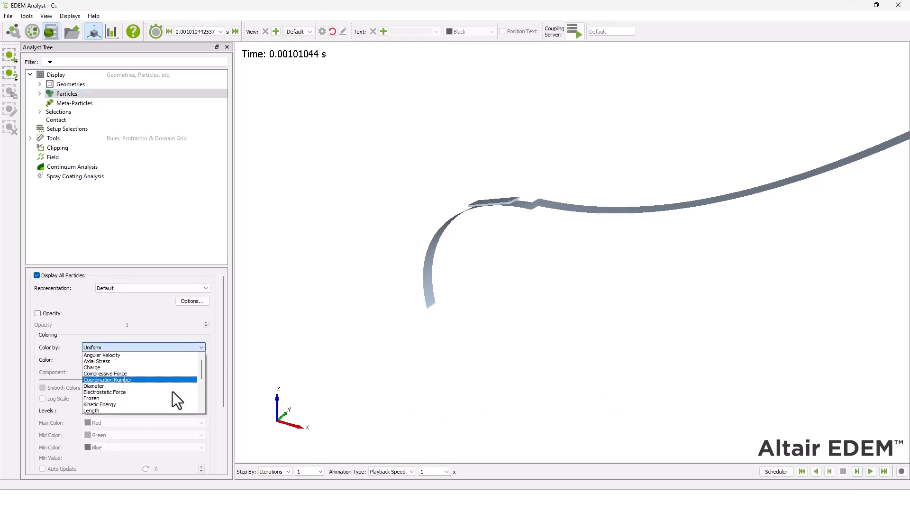
click(171, 393)
scroll(211, 414, down, 2)
scroll(223, 421, down, 5)
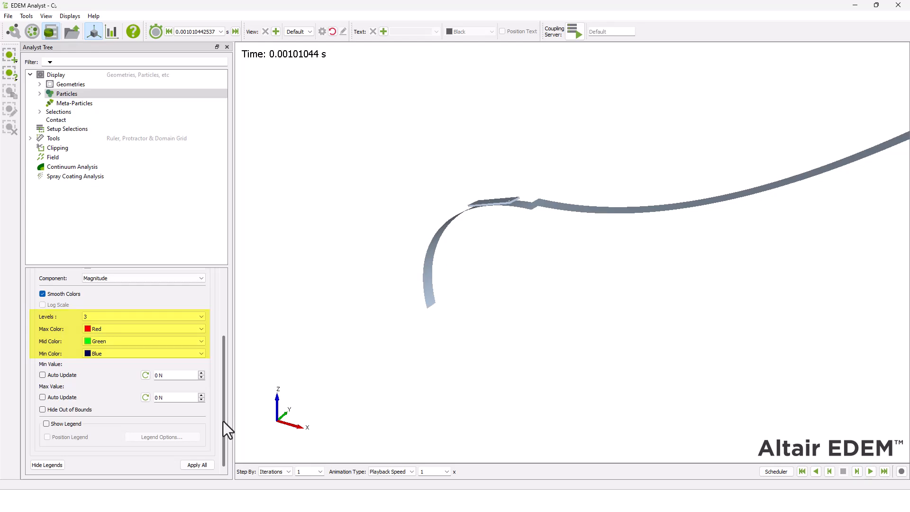
Enable automatic updating of the minimum and maximum color values, show the legend and apply the particle coloring
click(42, 375)
click(43, 398)
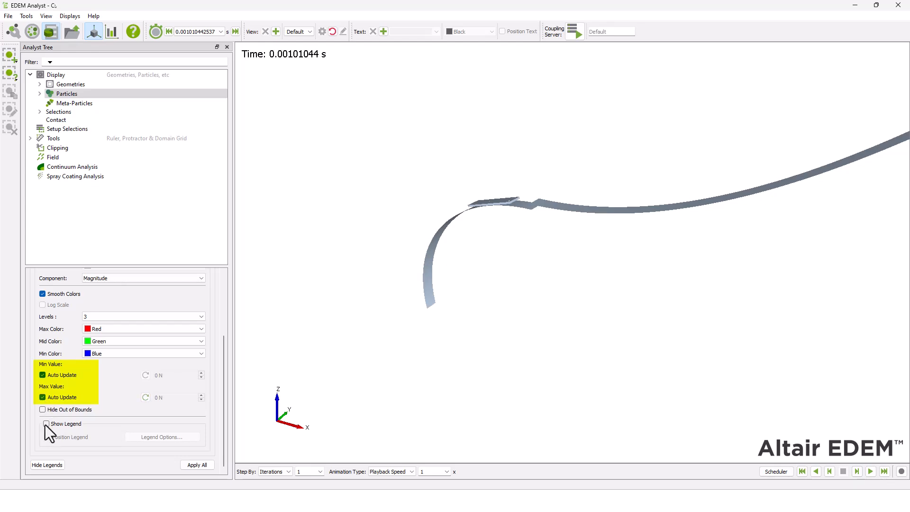
click(46, 424)
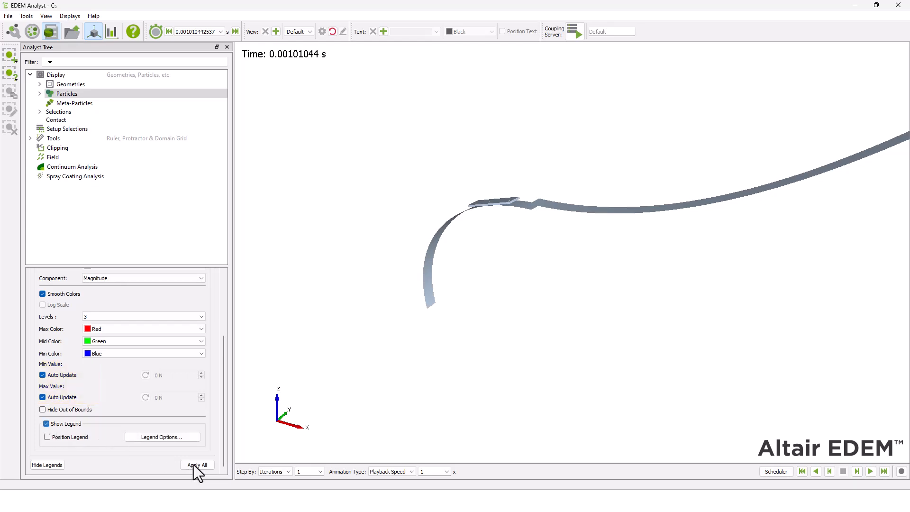
click(193, 465)
Hide the factory box and play back the simulation from the beginning
click(48, 84)
click(40, 84)
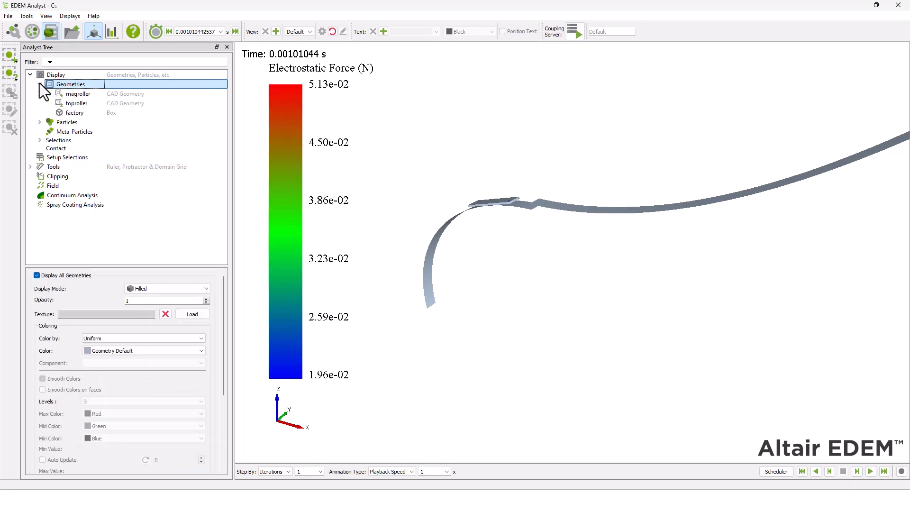
click(76, 113)
click(37, 275)
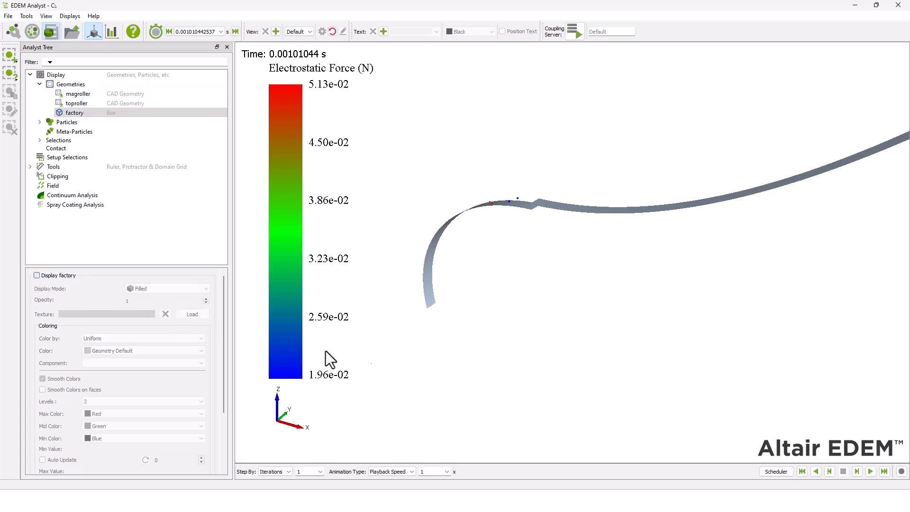
click(802, 472)
click(871, 472)
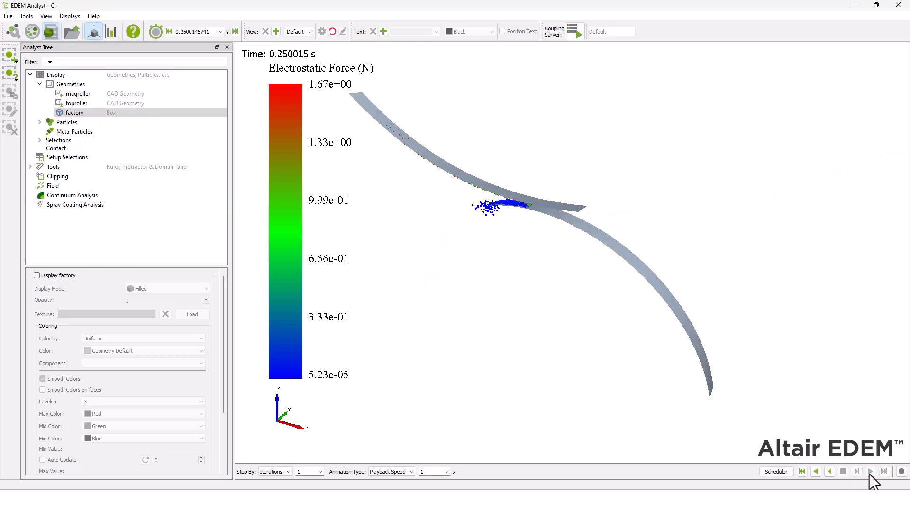
Set the opacity of all geometries to 0.3 and apply it
click(71, 85)
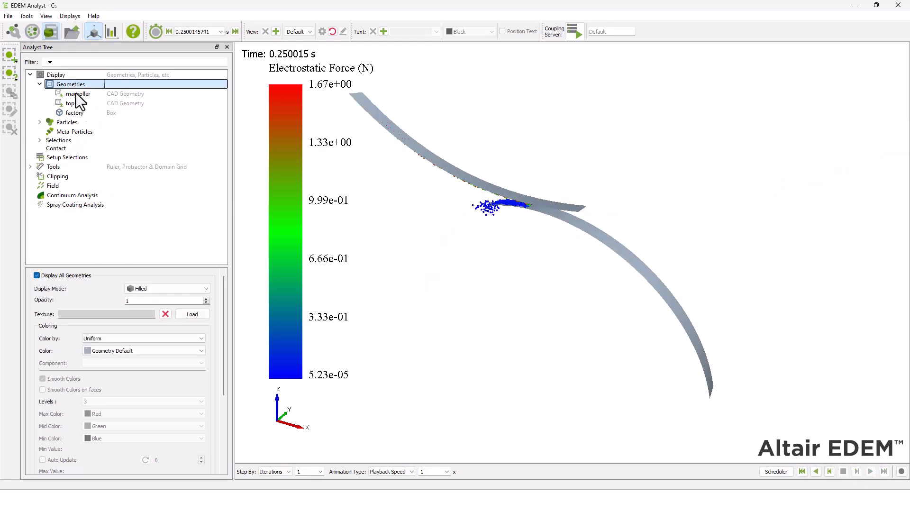
drag(139, 301, 117, 300)
text(0.3)
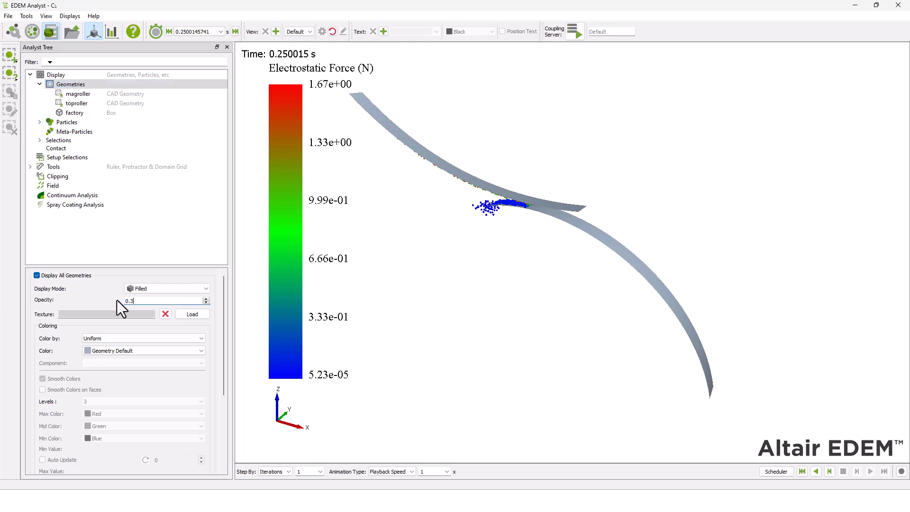
drag(224, 309, 211, 411)
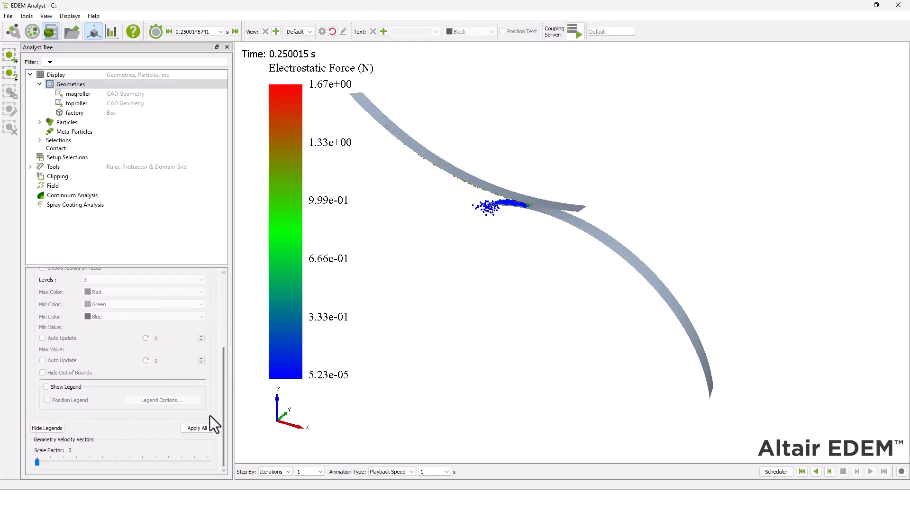
click(208, 429)
Return the results to time 0 s and hide the factory box again
click(803, 471)
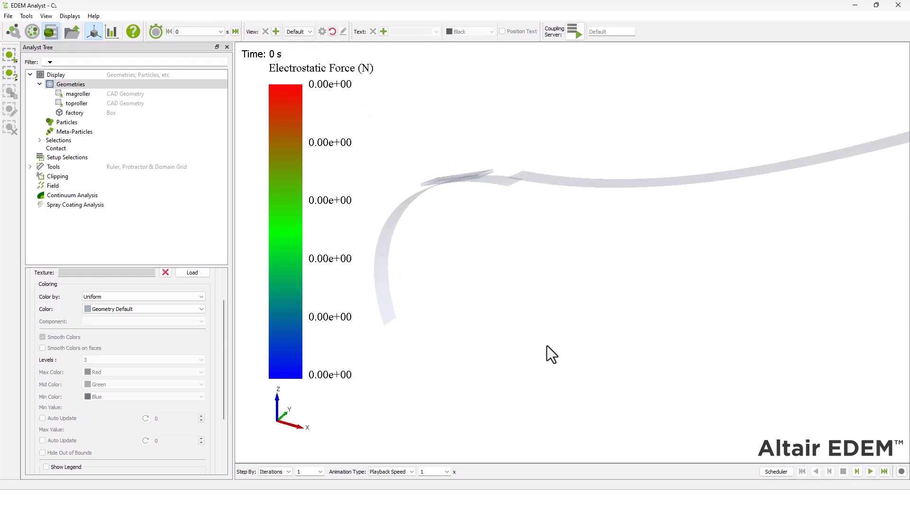
click(80, 113)
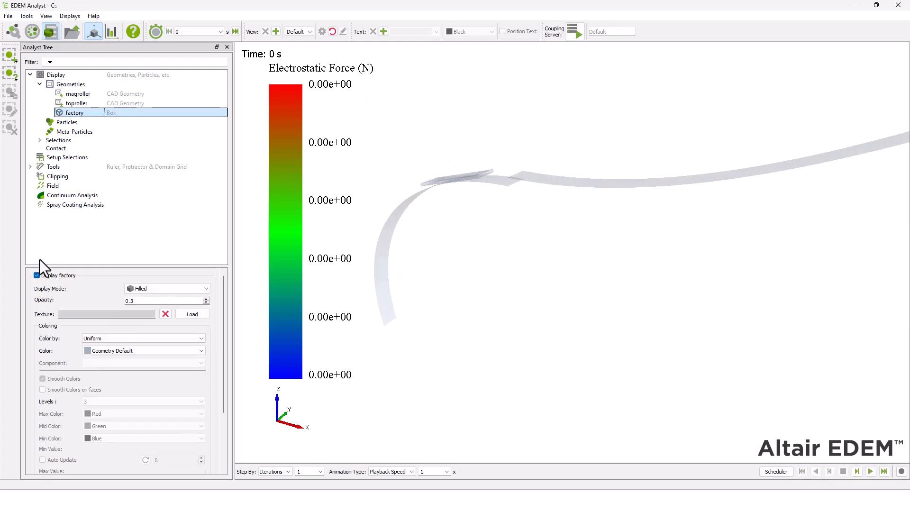
click(37, 276)
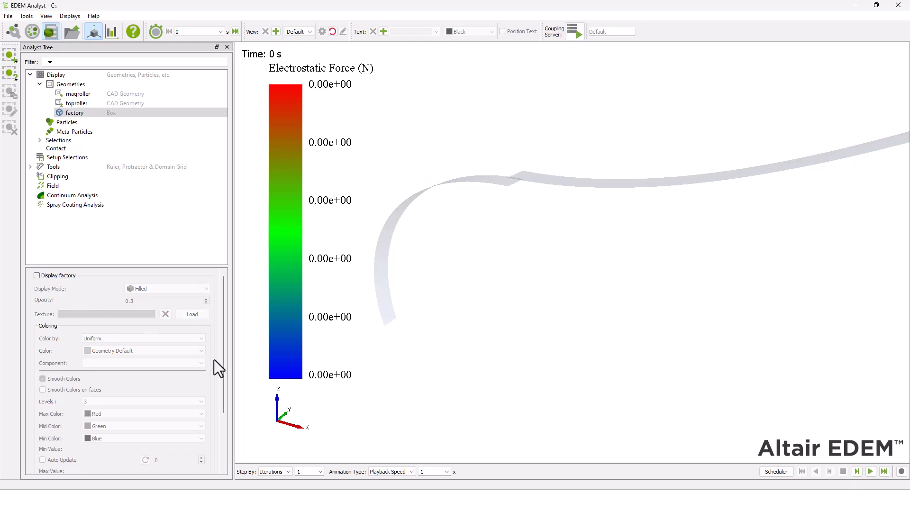
Set the playback speed to 0.2x and play the simulation from time 0 s
click(447, 472)
click(434, 432)
click(871, 472)
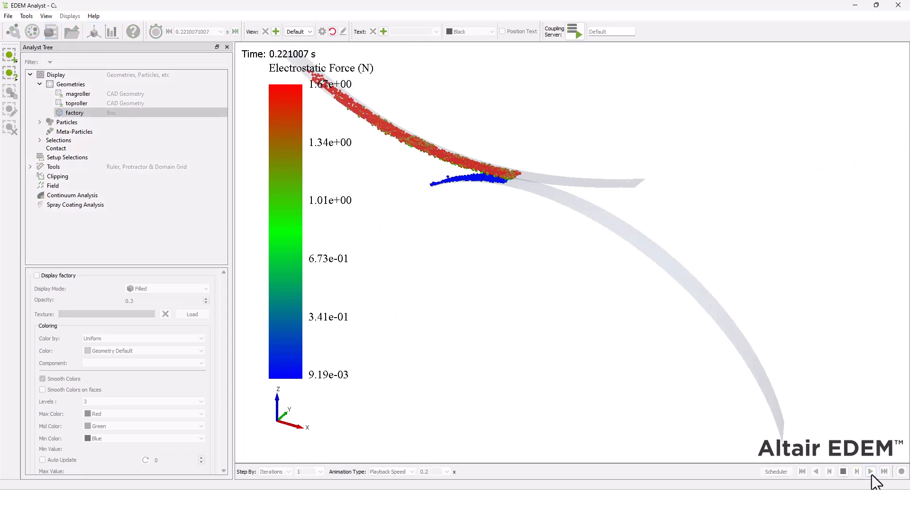
Start a line graph for the Geometry group with toproller as the section
click(110, 30)
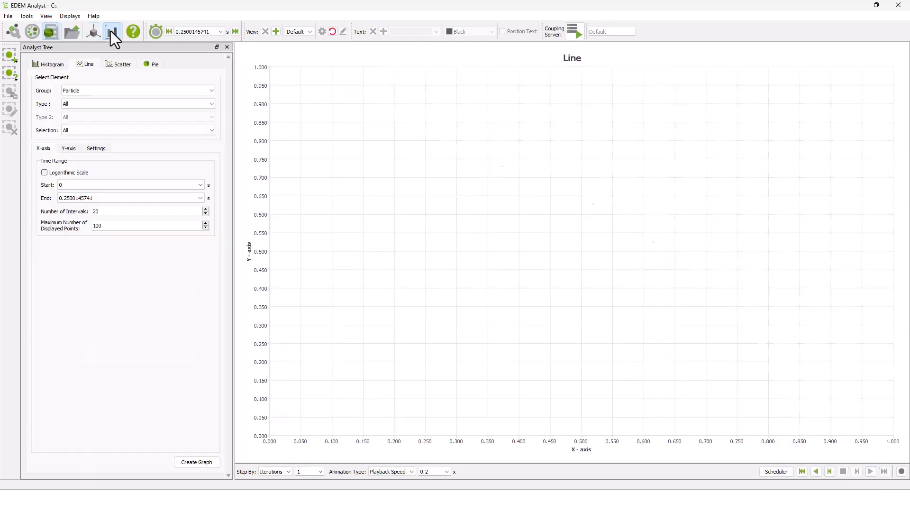
click(107, 90)
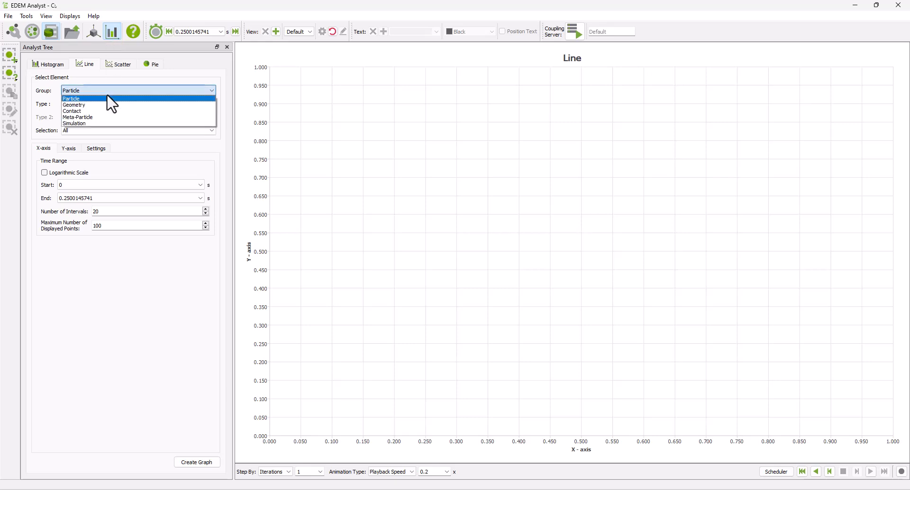
click(104, 105)
click(104, 102)
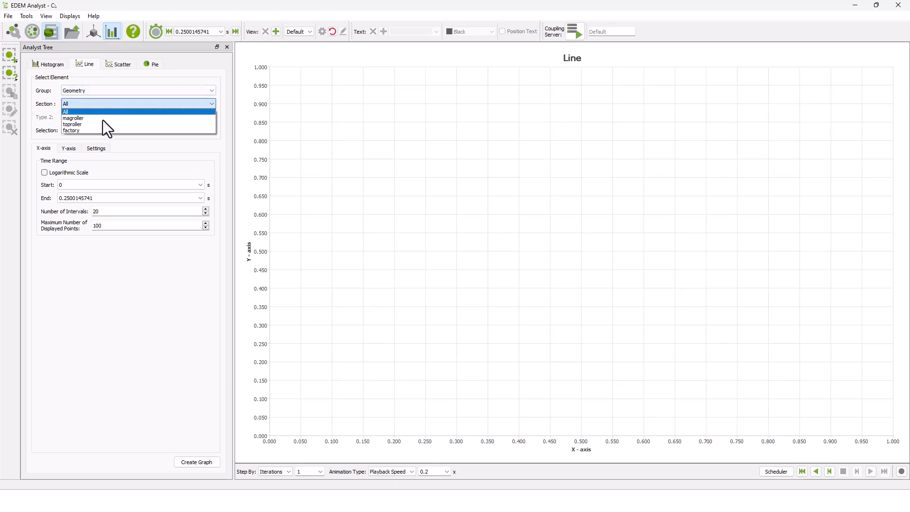
click(98, 125)
Set the Y-axis primary attribute to Charge and create the line graph
click(66, 149)
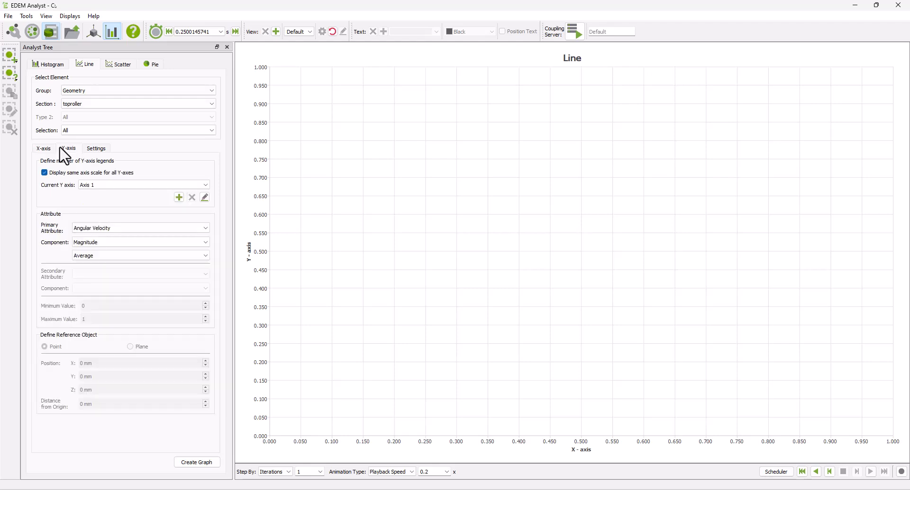
click(94, 229)
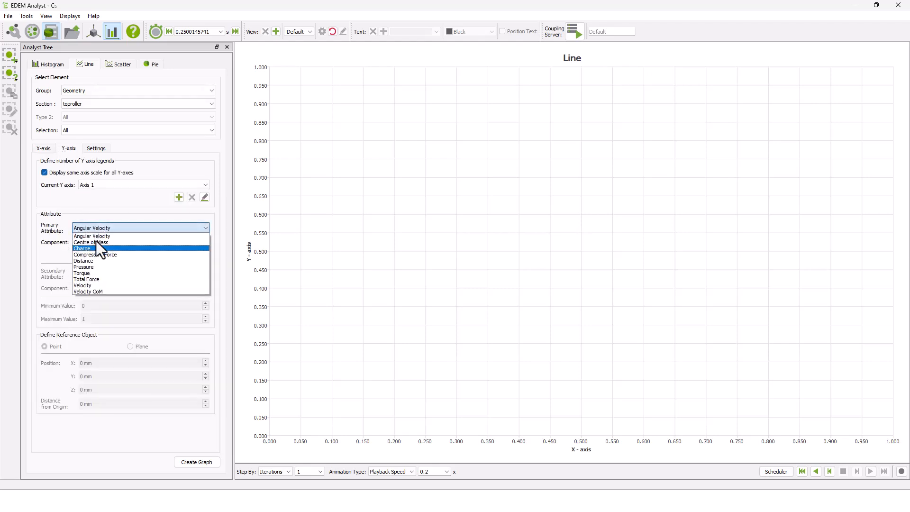
click(97, 236)
click(181, 464)
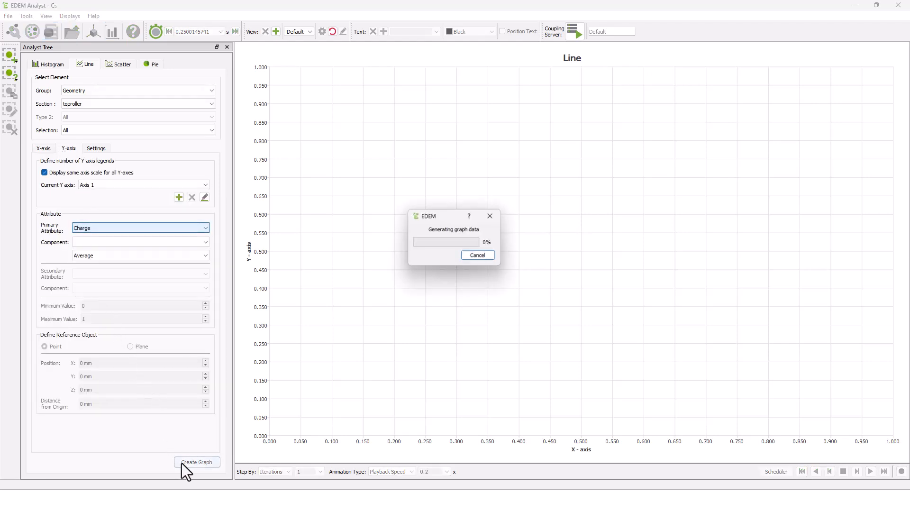